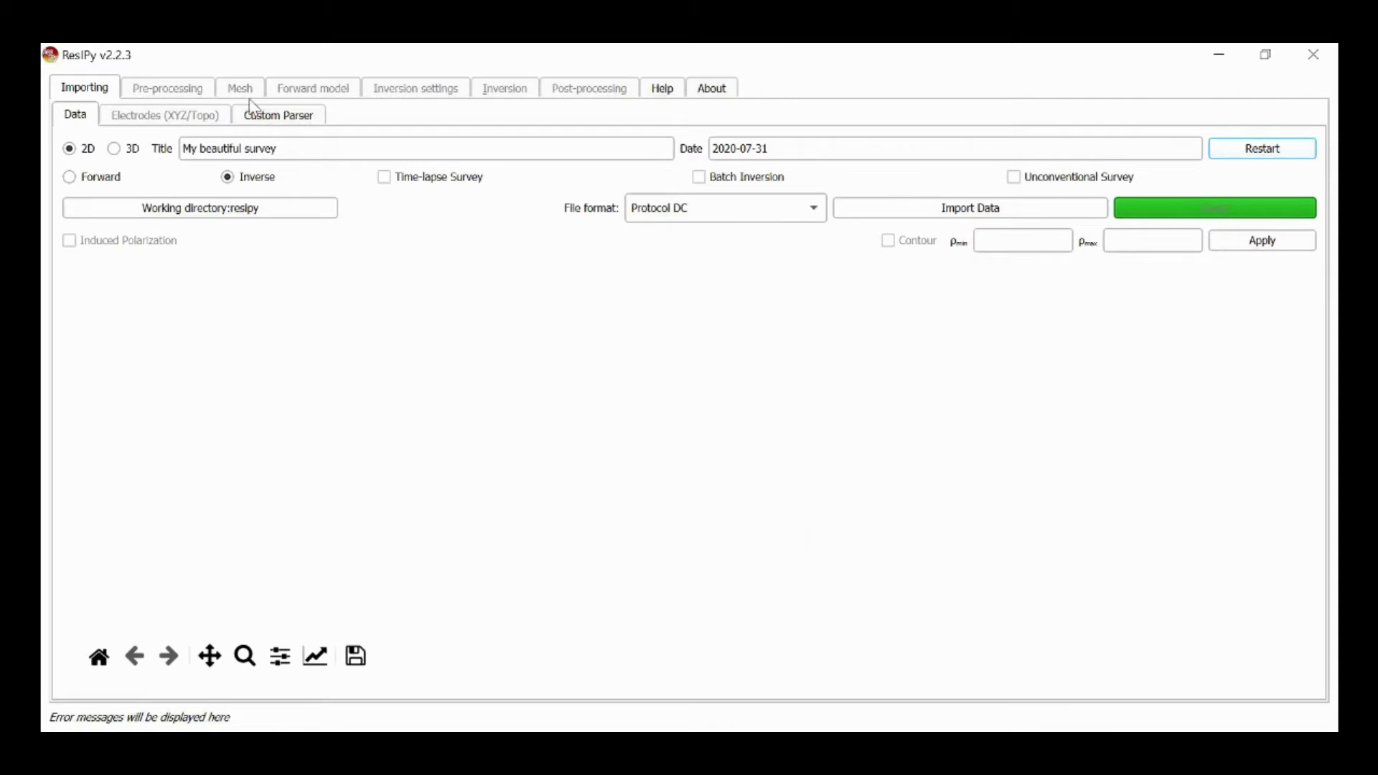
Switch the survey to 3D and import protocol.dat from the Tutorial 07 files folder
{"action": "left_click", "coordinate": [116, 150]}
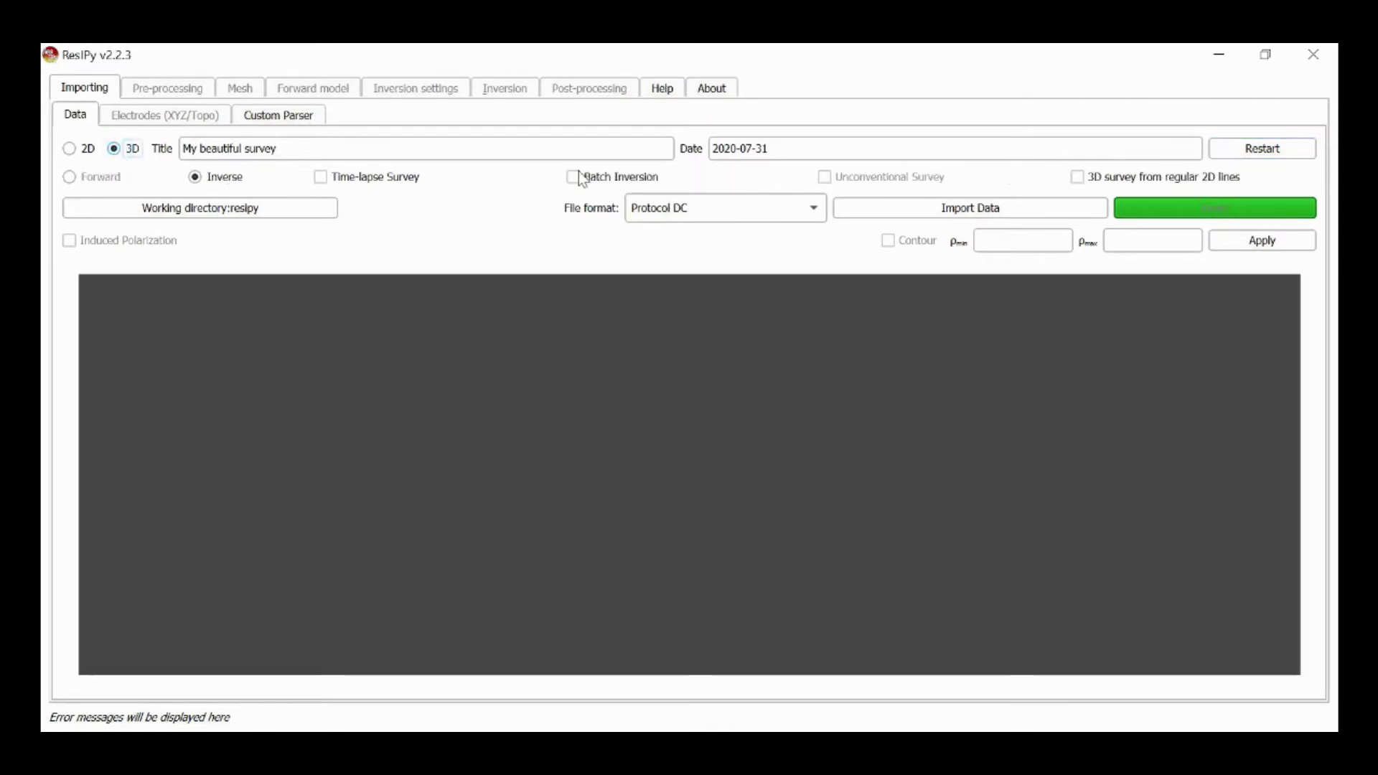
{"action": "left_click", "coordinate": [1021, 217]}
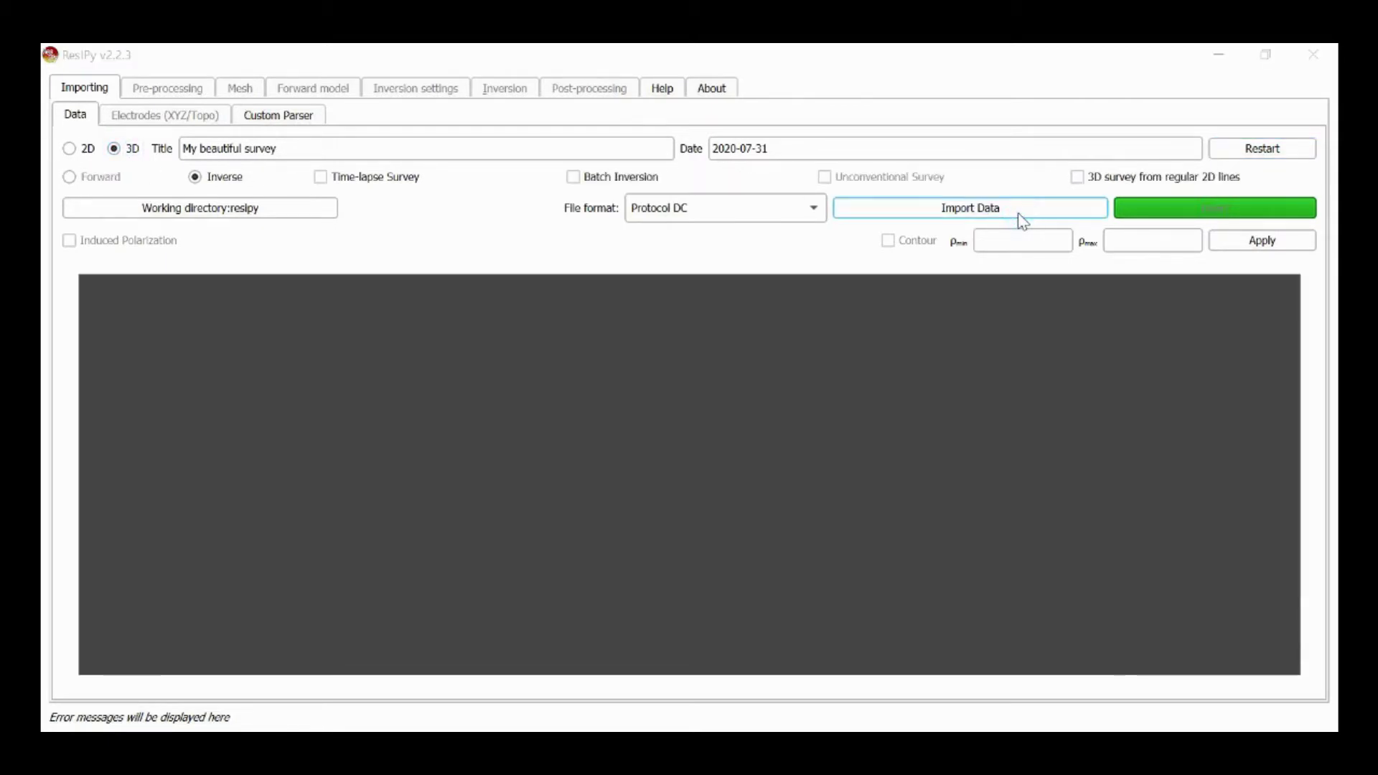
{"action": "double_click", "coordinate": [303, 188]}
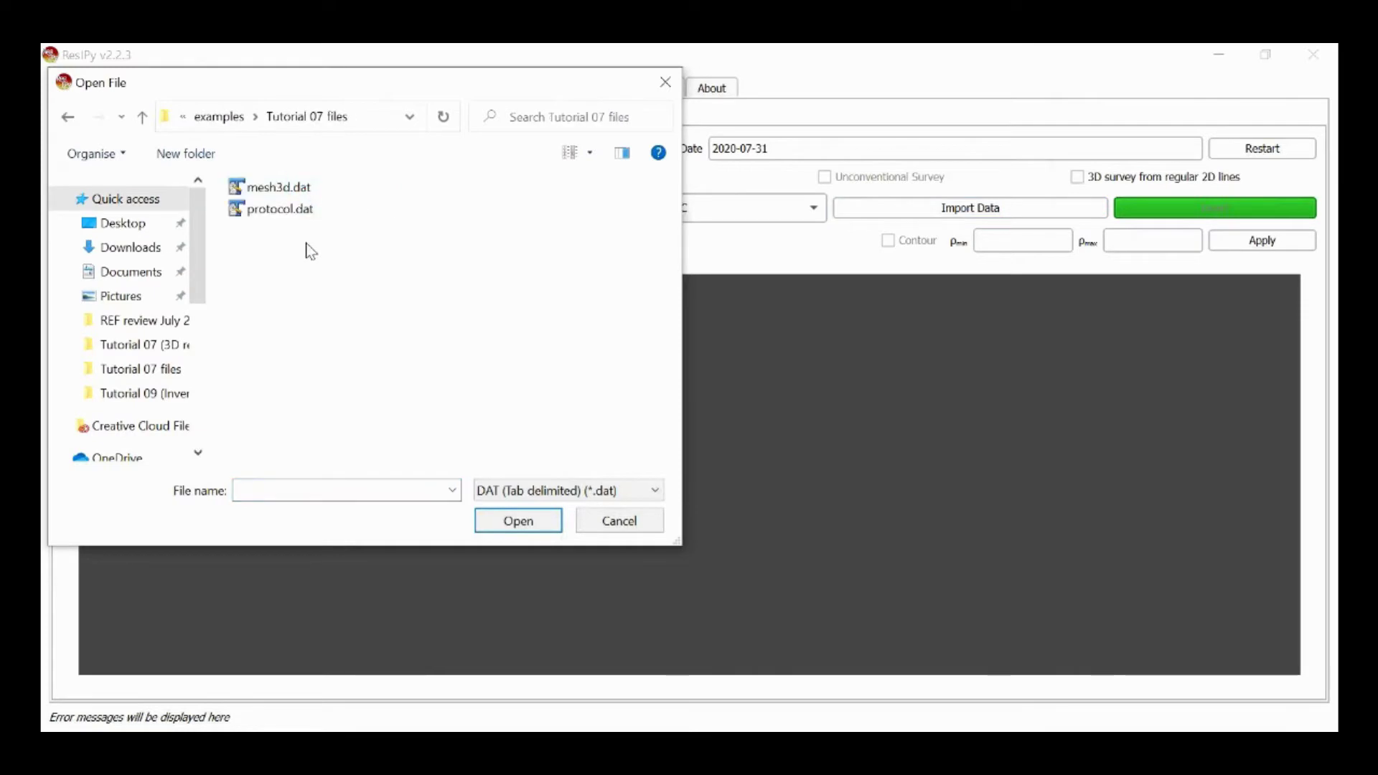
{"action": "double_click", "coordinate": [271, 214]}
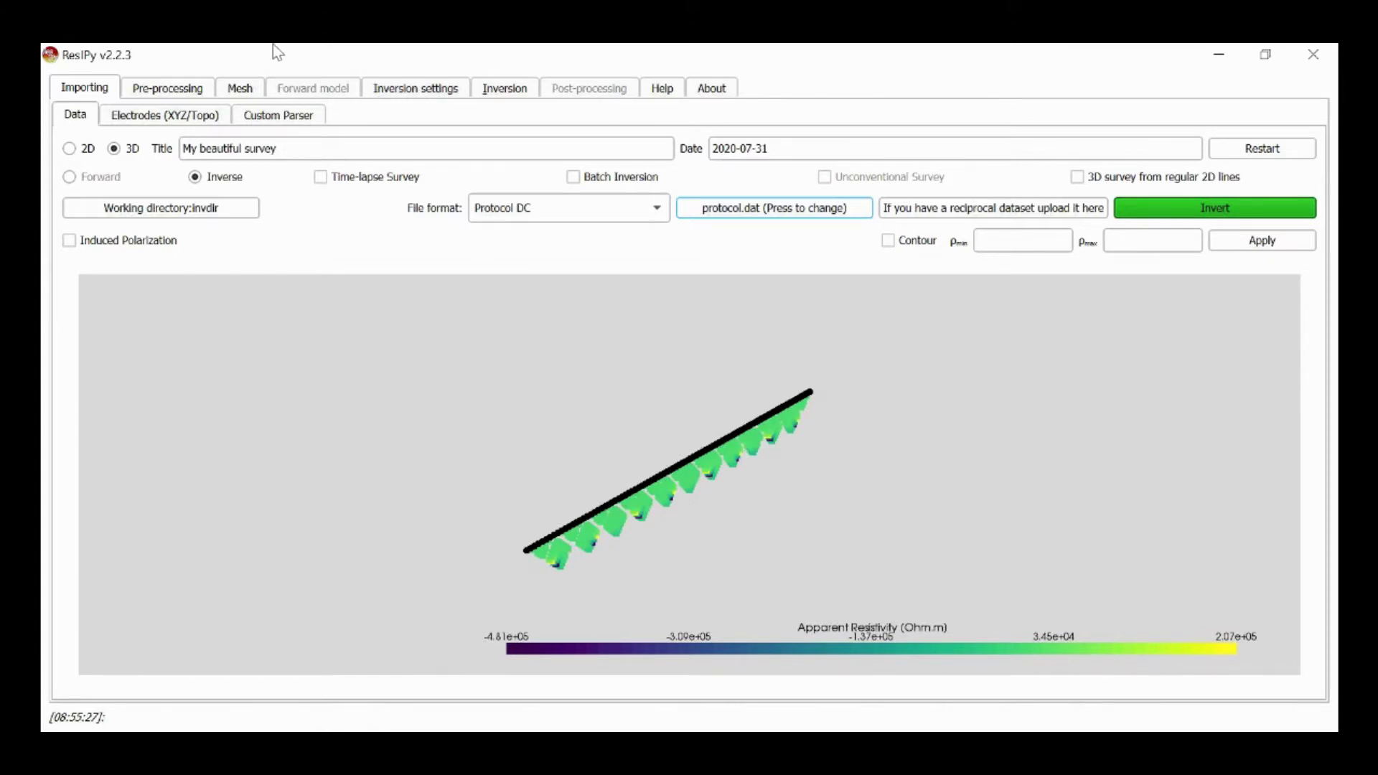
Load the buried electrode coordinates from electrodes.csv into the electrode table
{"action": "left_click", "coordinate": [165, 117]}
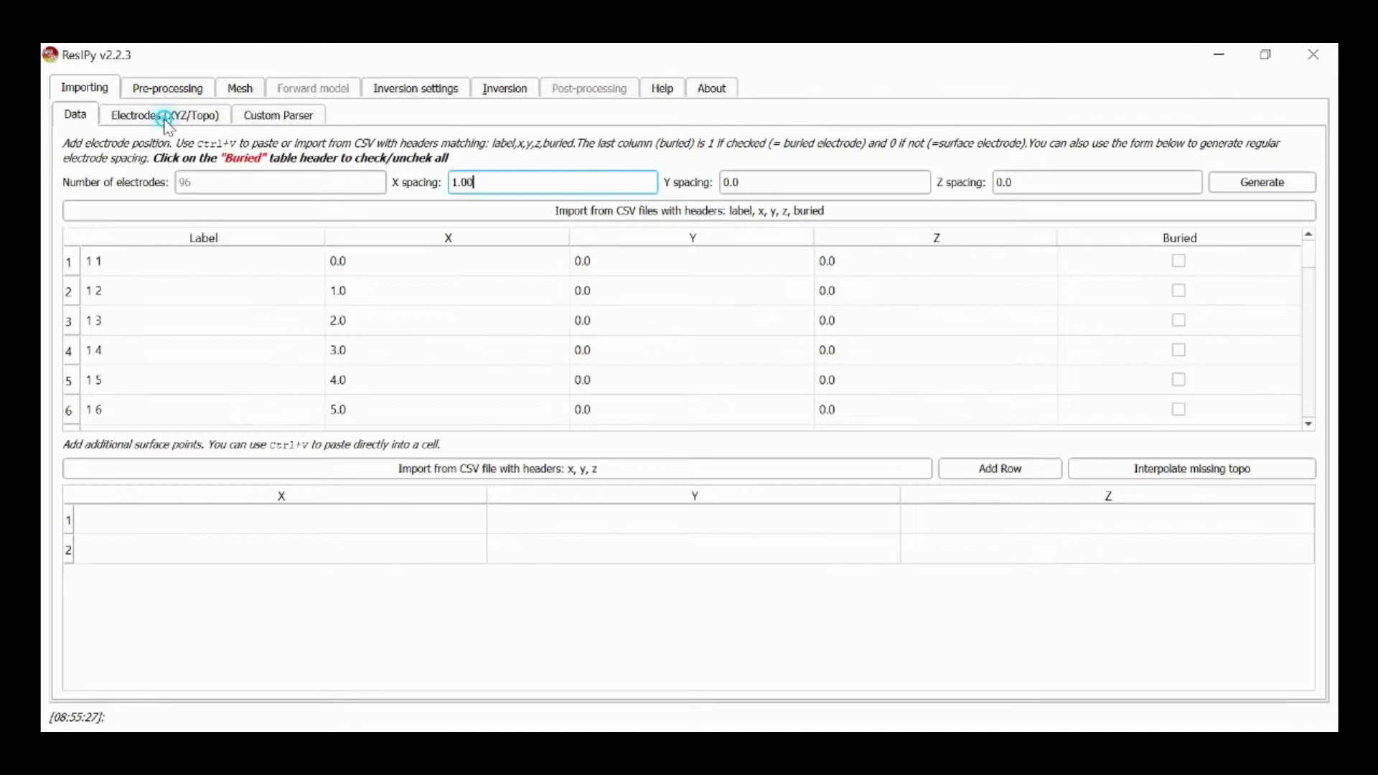
{"action": "left_click", "coordinate": [617, 215]}
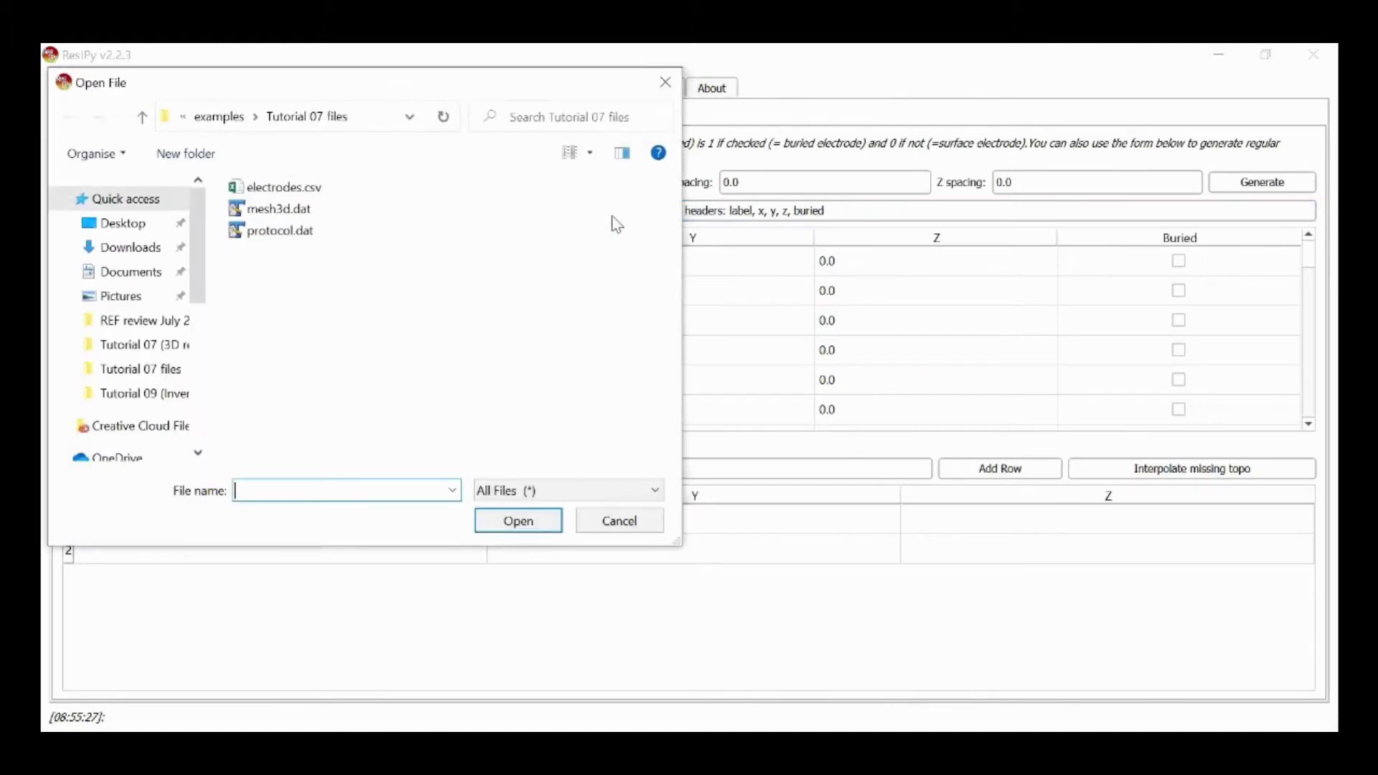
{"action": "double_click", "coordinate": [260, 190]}
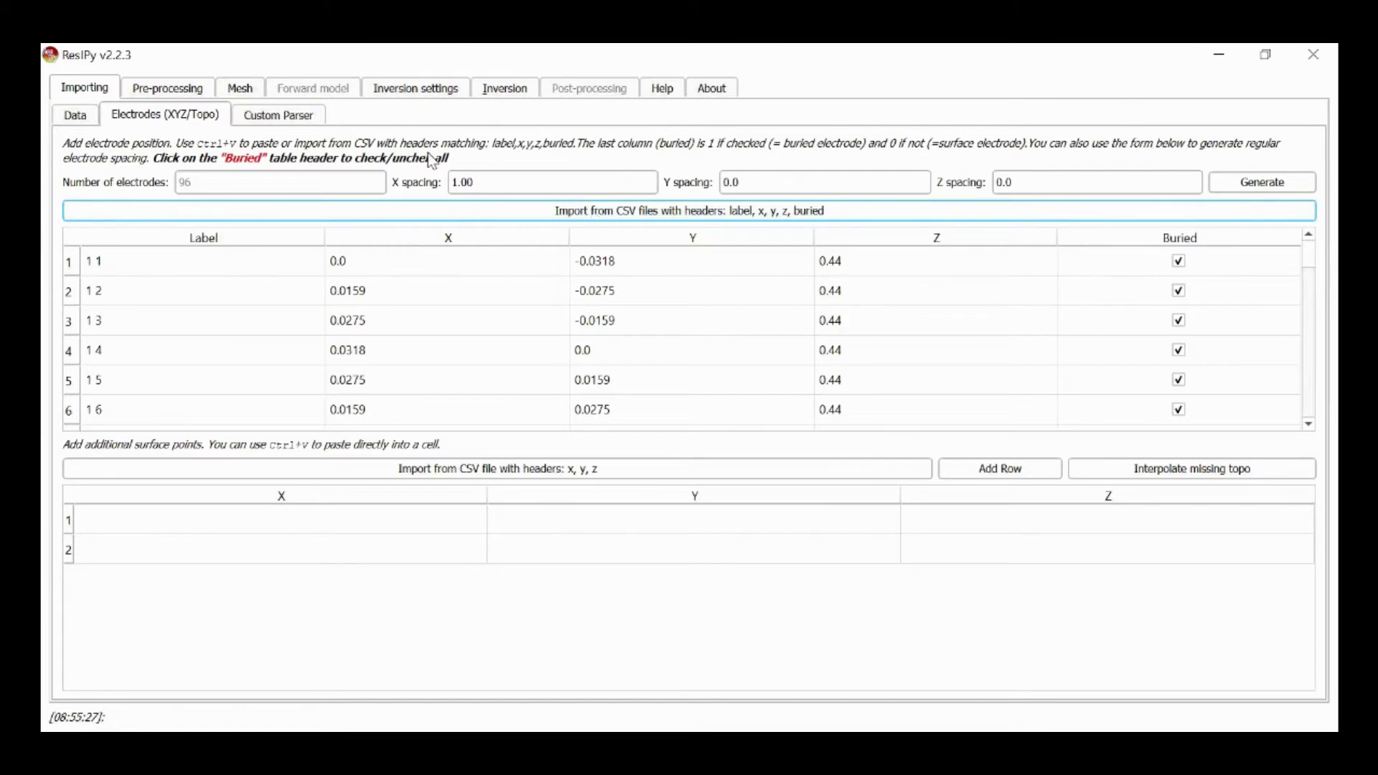
Import mesh3d.dat as the custom cylindrical column mesh
{"action": "left_click", "coordinate": [244, 90]}
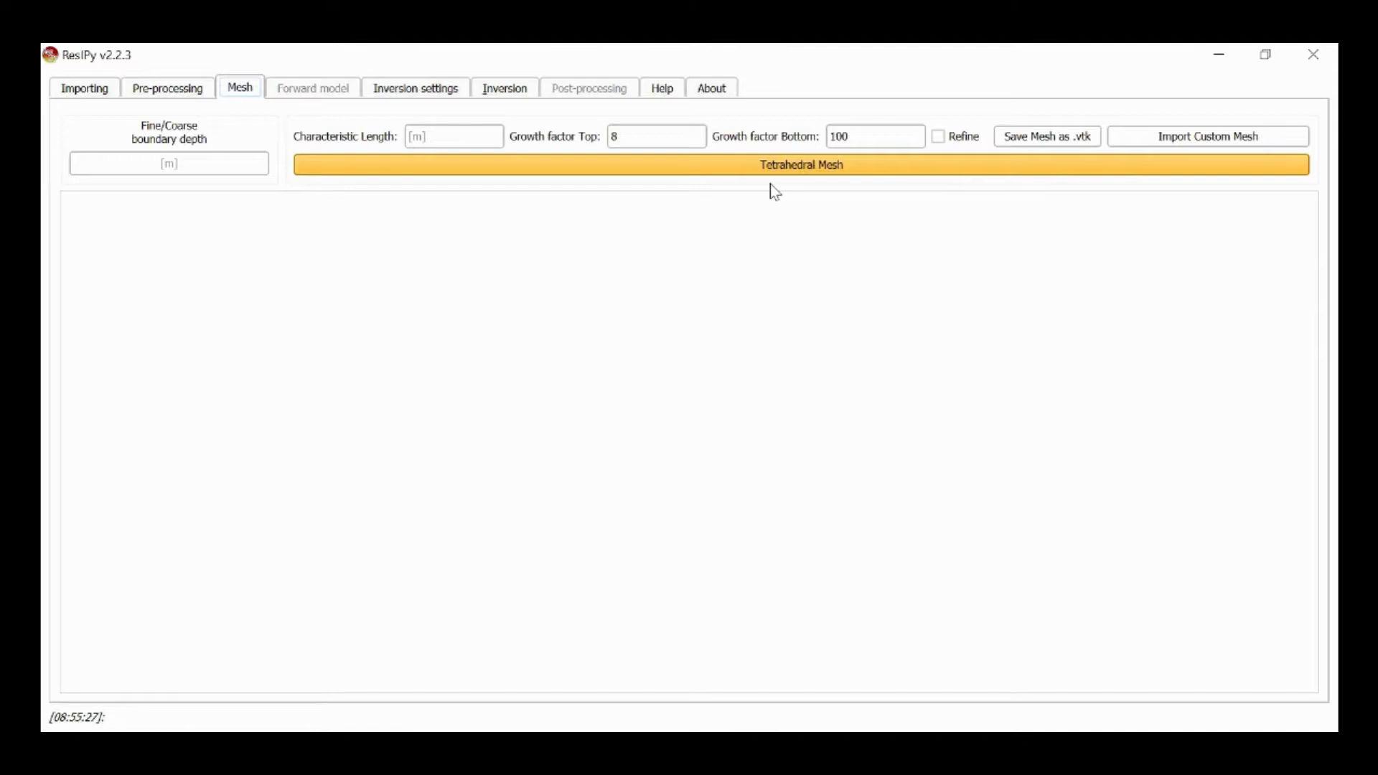
{"action": "left_click", "coordinate": [1169, 143]}
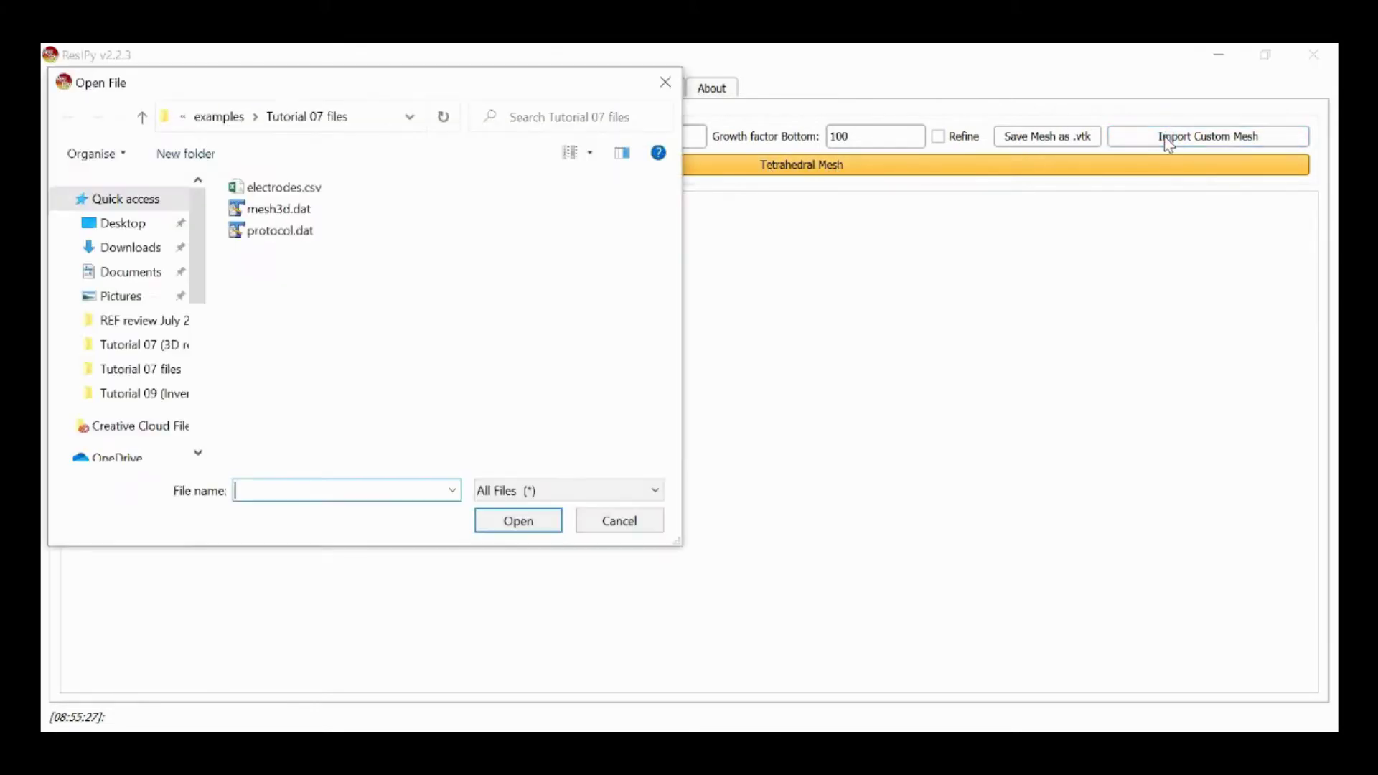
{"action": "double_click", "coordinate": [262, 215]}
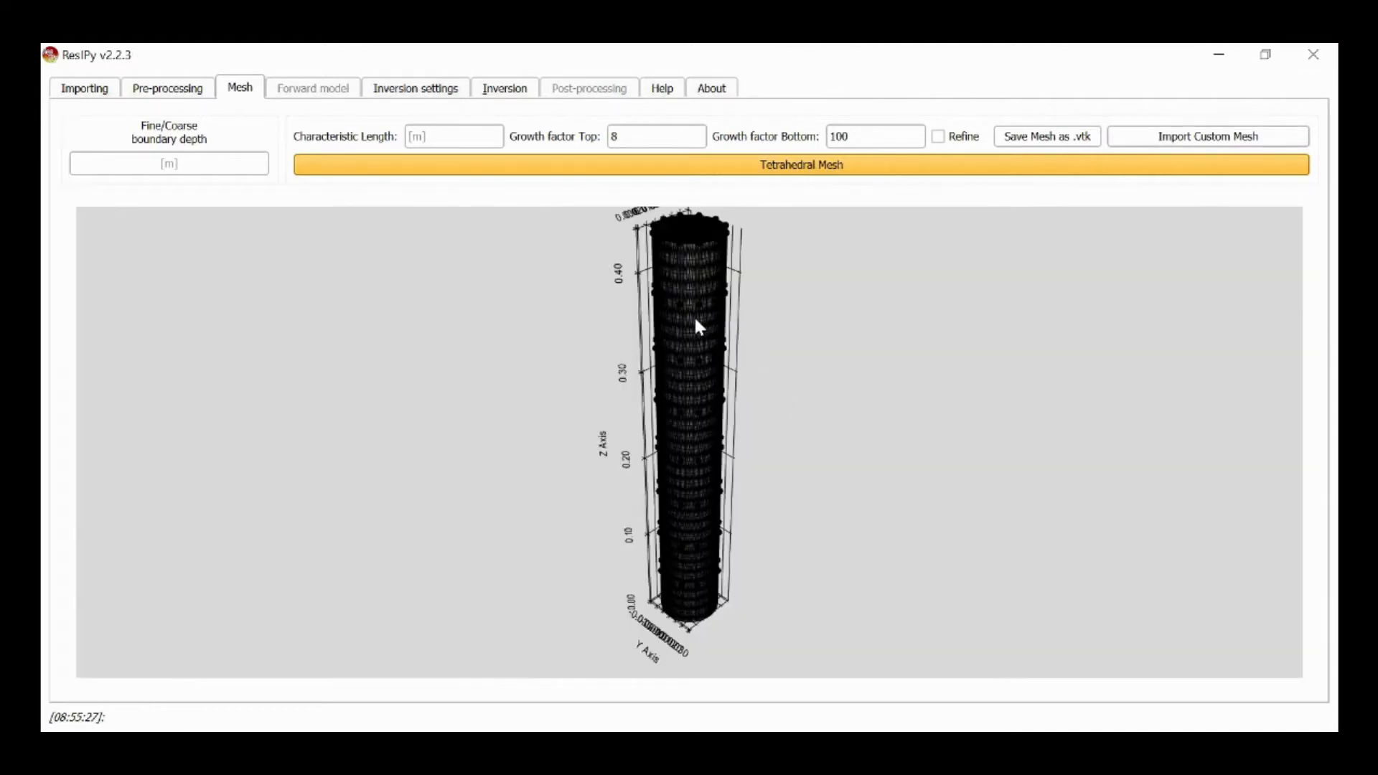
{"action": "left_click_drag", "start_coordinate": [696, 323], "coordinate": [687, 469]}
{"action": "scroll", "coordinate": [689, 468], "scroll_direction": "up", "scroll_amount": 5}
{"action": "left_click_drag", "start_coordinate": [697, 370], "coordinate": [704, 437]}
{"action": "left_click_drag", "start_coordinate": [682, 373], "coordinate": [692, 402]}
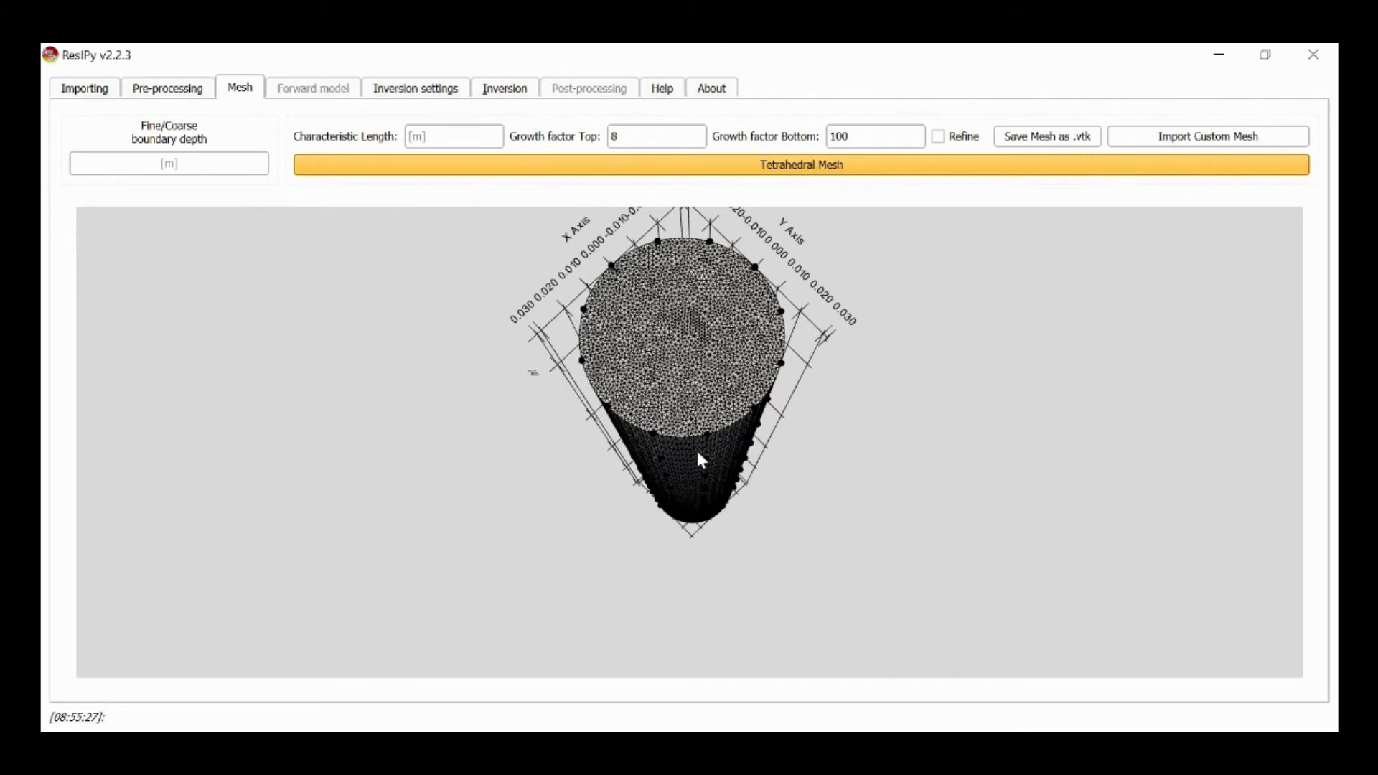
{"action": "left_click_drag", "start_coordinate": [697, 452], "coordinate": [701, 387]}
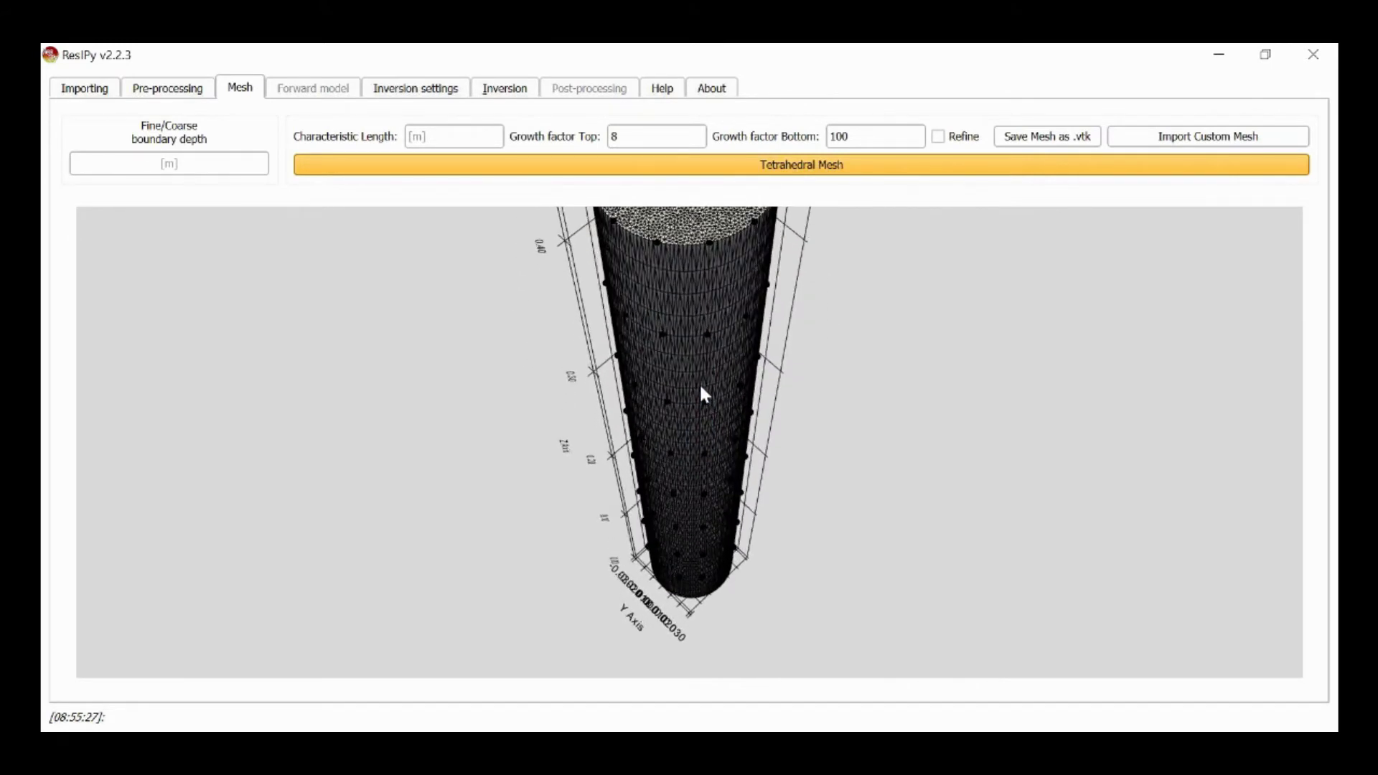
{"action": "left_click_drag", "start_coordinate": [710, 327], "coordinate": [722, 394]}
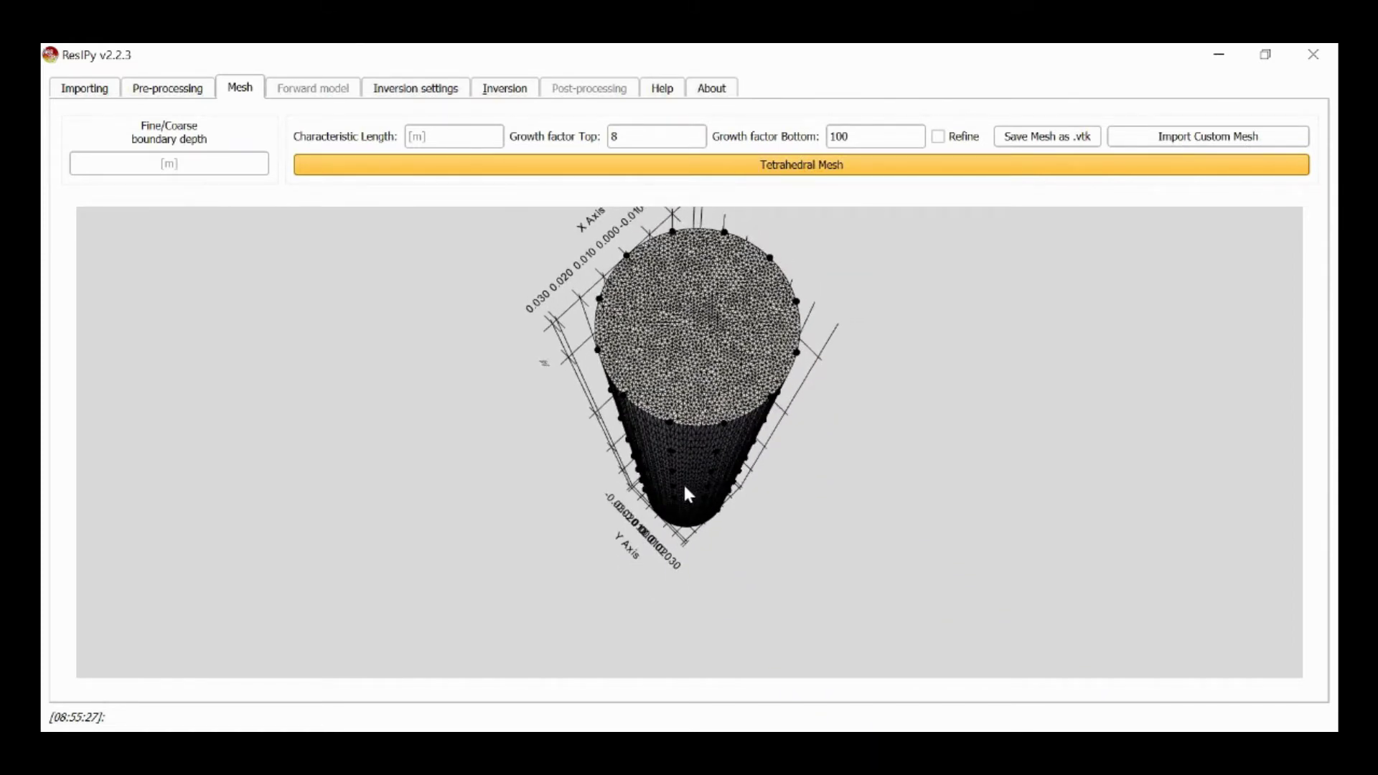
{"action": "mouse_move", "coordinate": [689, 489]}
{"action": "left_mouse_down"}
{"action": "mouse_move", "coordinate": [702, 456]}
{"action": "mouse_move", "coordinate": [695, 507]}
{"action": "left_mouse_up"}
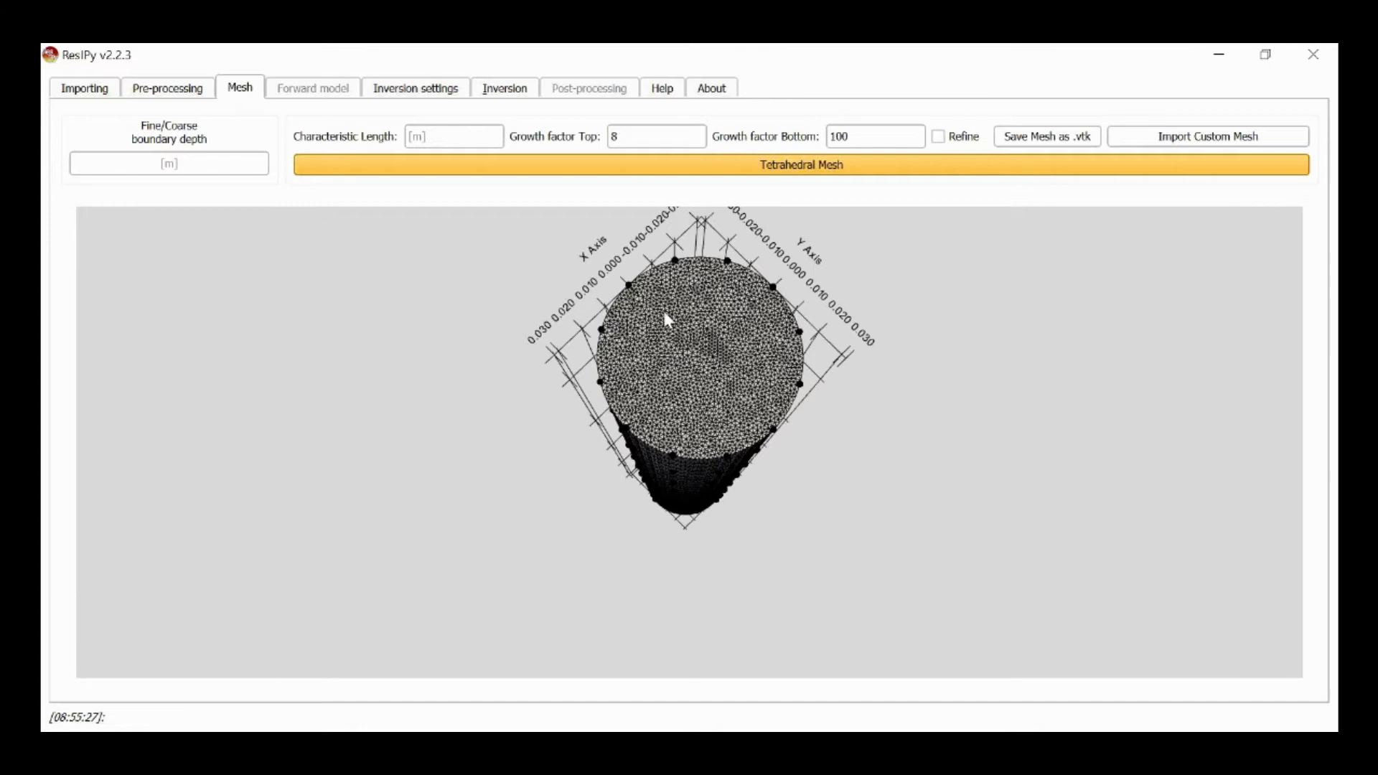
{"action": "left_click_drag", "start_coordinate": [697, 415], "coordinate": [712, 339]}
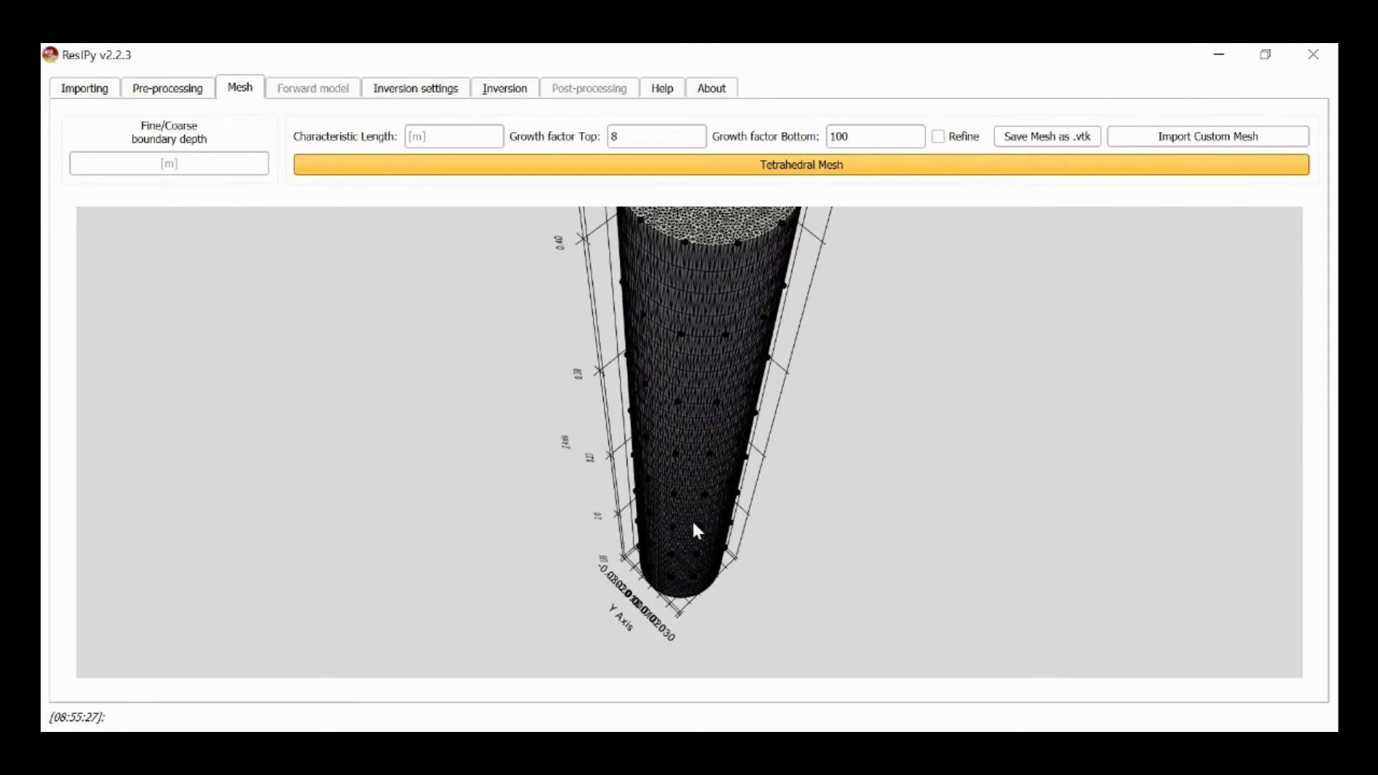
{"action": "left_click_drag", "start_coordinate": [694, 525], "coordinate": [720, 456]}
{"action": "left_click_drag", "start_coordinate": [722, 330], "coordinate": [724, 409]}
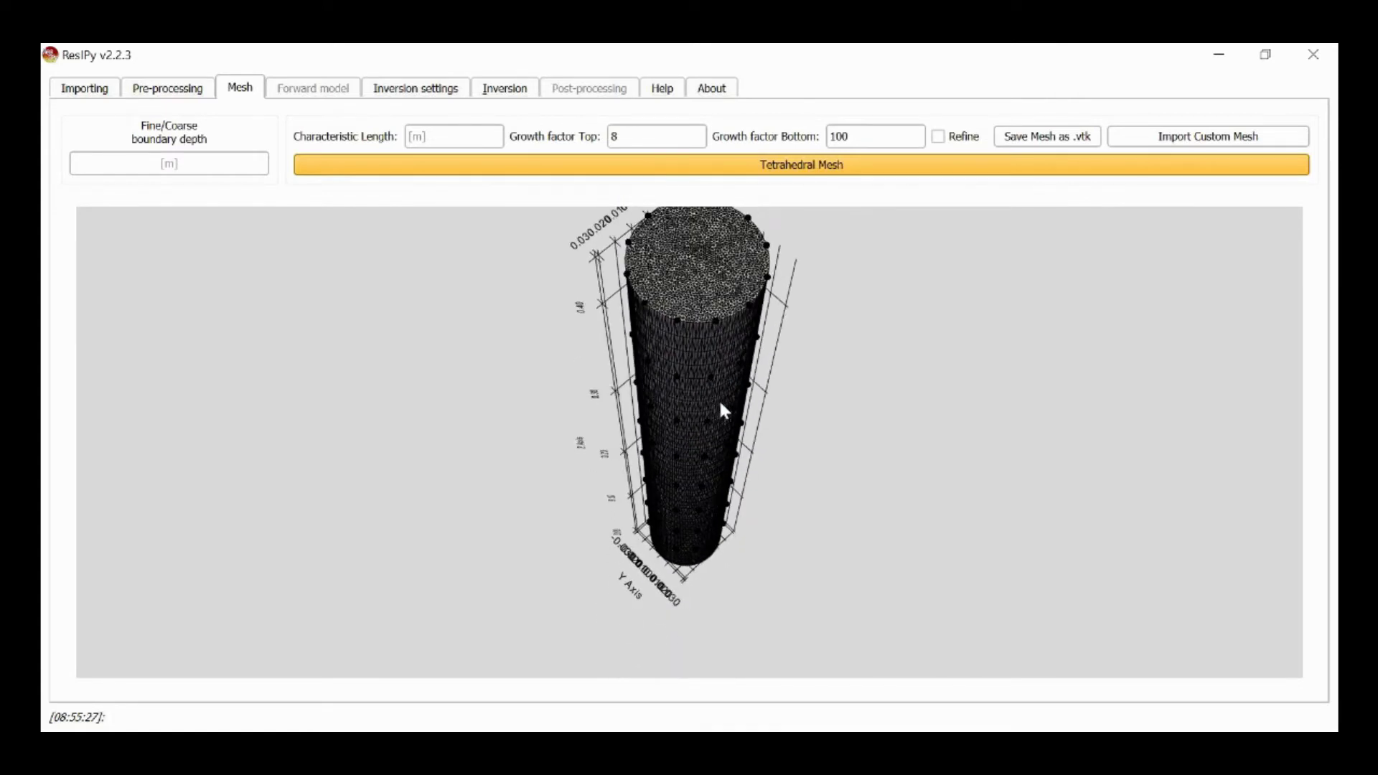
Set the error weights in the inversion settings to a_wgt 0.001 and b_wgt 0.05
{"action": "left_click", "coordinate": [419, 91]}
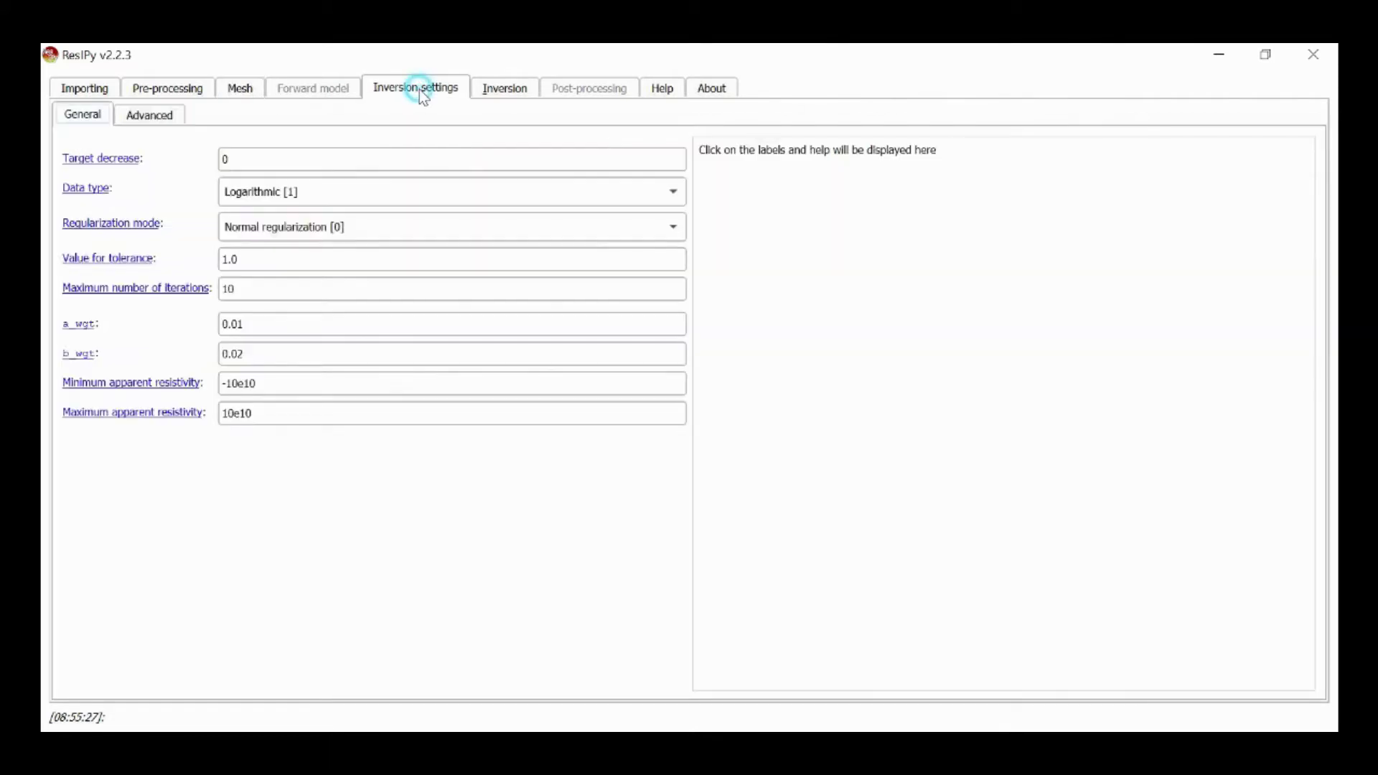
{"action": "left_click", "coordinate": [280, 320]}
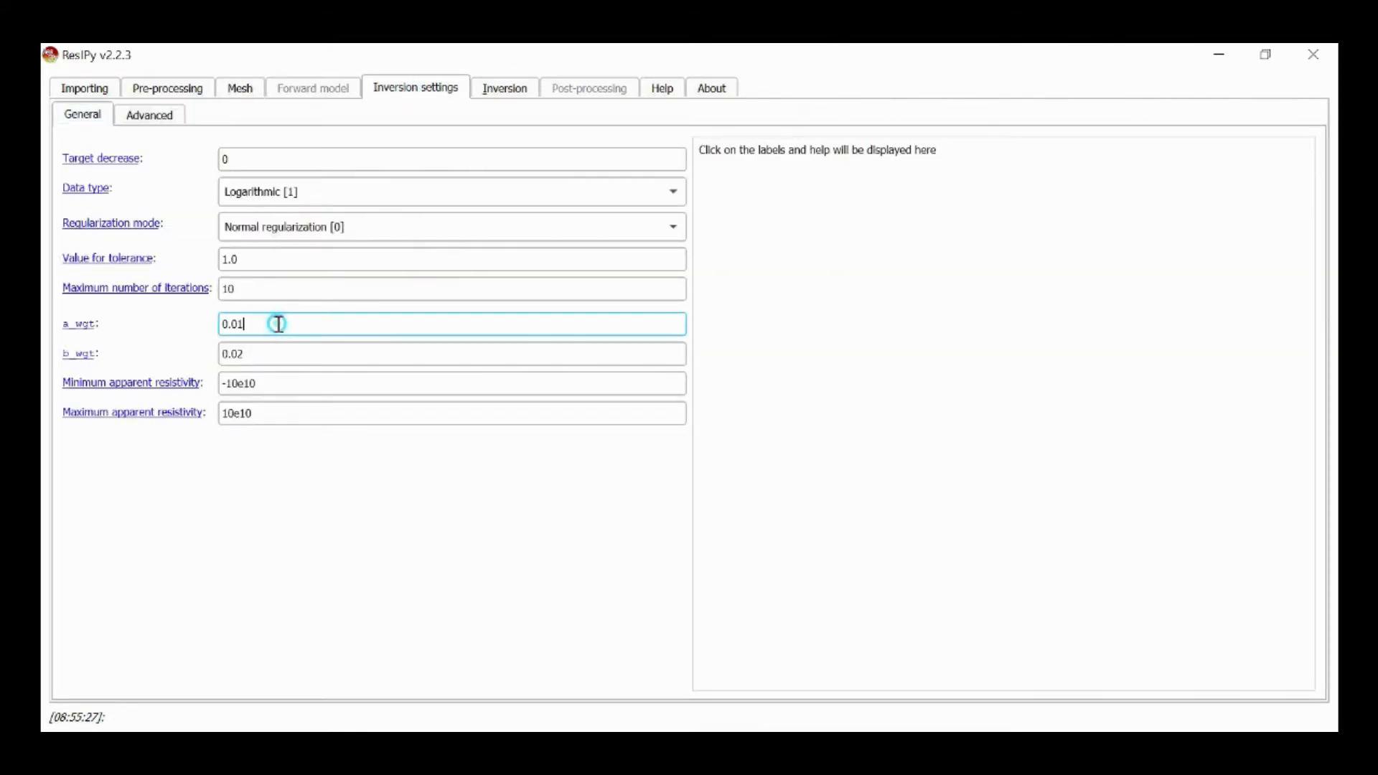
{"action": "key", "text": "BackSpace"}
{"action": "type", "text": "01"}
{"action": "left_click", "coordinate": [278, 353]}
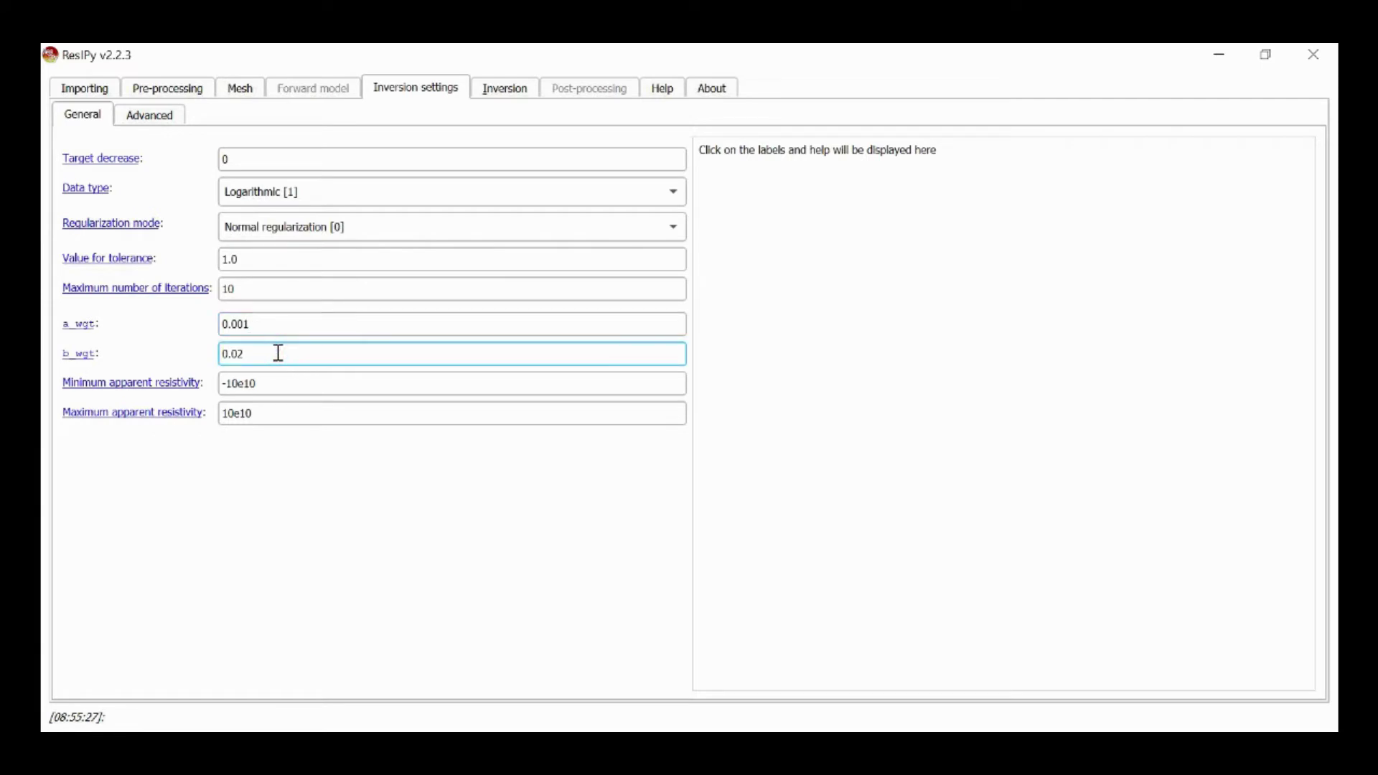
{"action": "key", "text": "BackSpace"}
{"action": "type", "text": "5"}
Run the inversion, giving a log10 resistivity model ranging from 0.453 to 2.47
{"action": "left_click", "coordinate": [511, 97]}
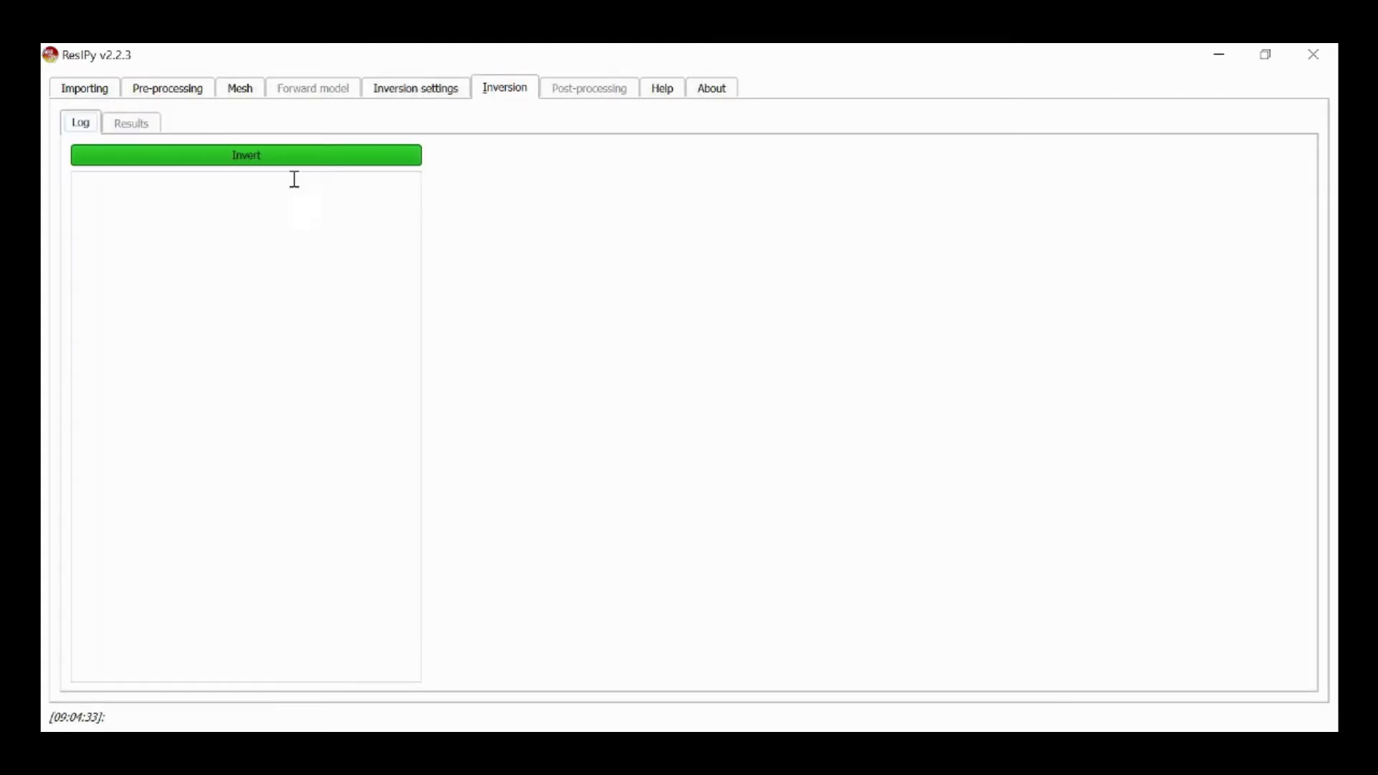
{"action": "left_click", "coordinate": [237, 157]}
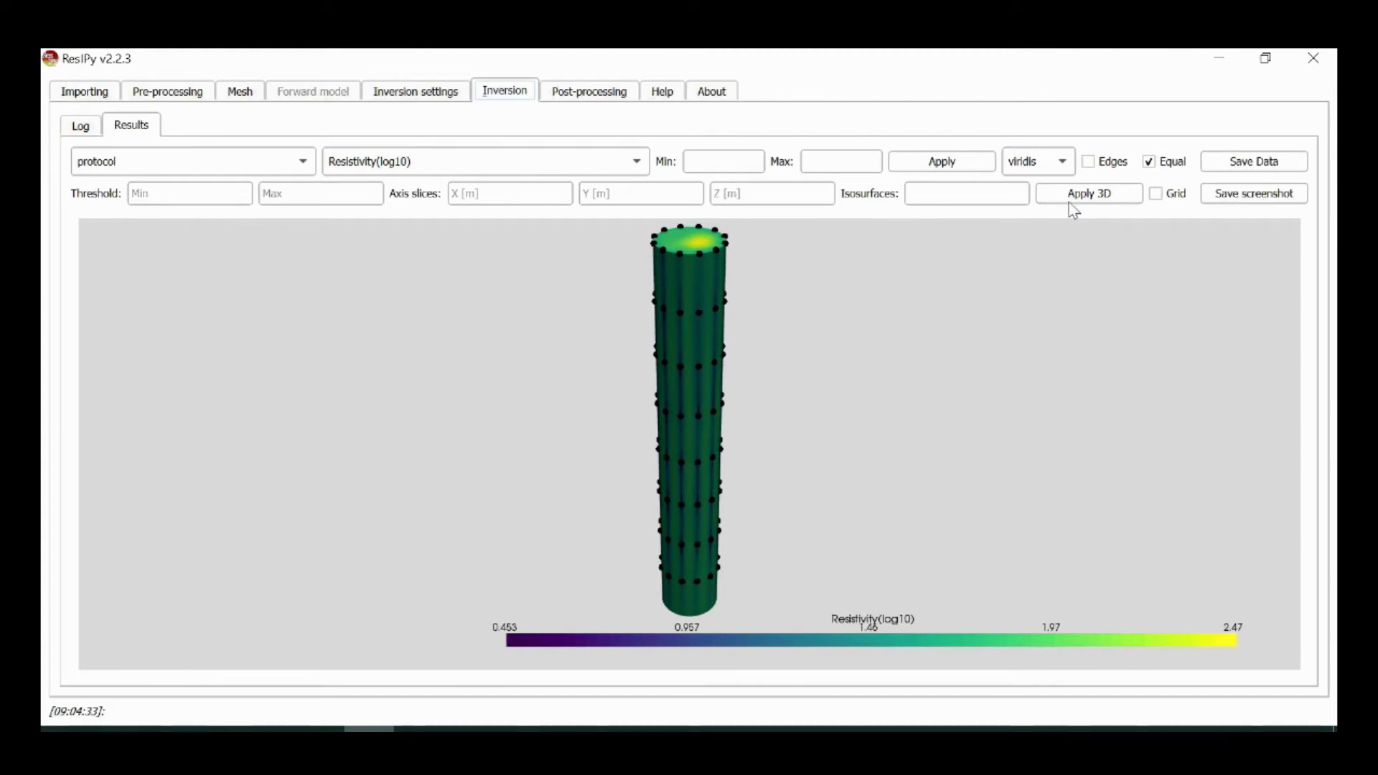
Change the model's colour scale from viridis to jet
{"action": "left_click", "coordinate": [1039, 162]}
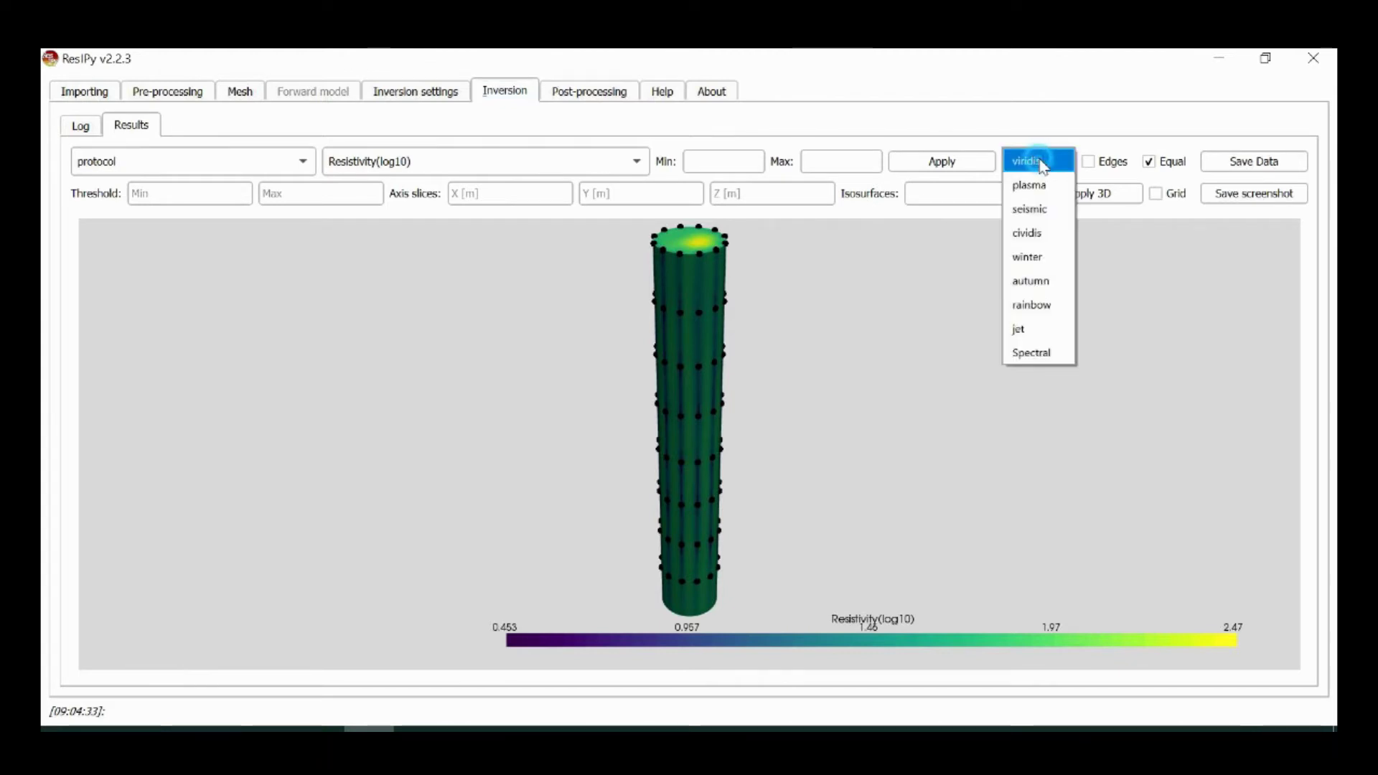
{"action": "left_click", "coordinate": [1043, 334]}
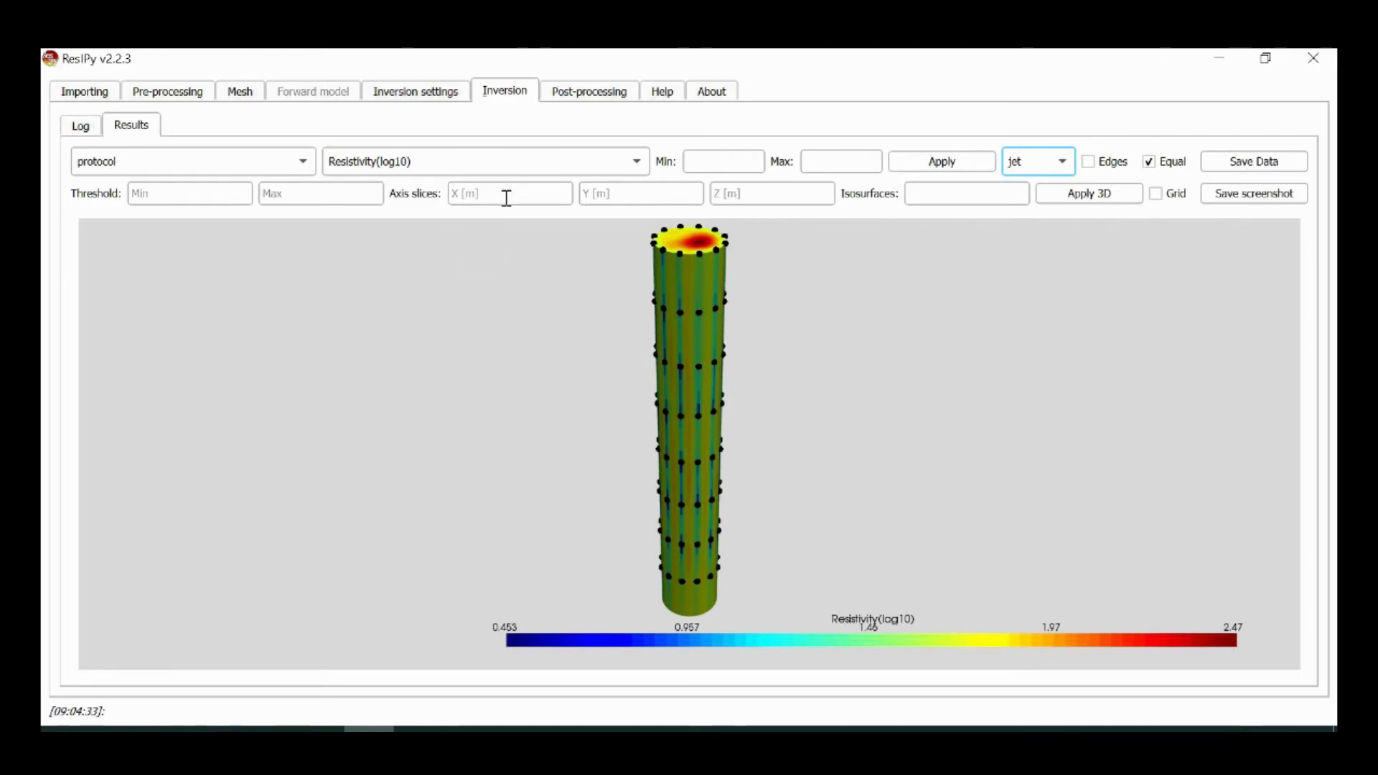
Show the labelled axis grid and add a horizontal slice at Z 0.4 m
{"action": "left_click", "coordinate": [1156, 194]}
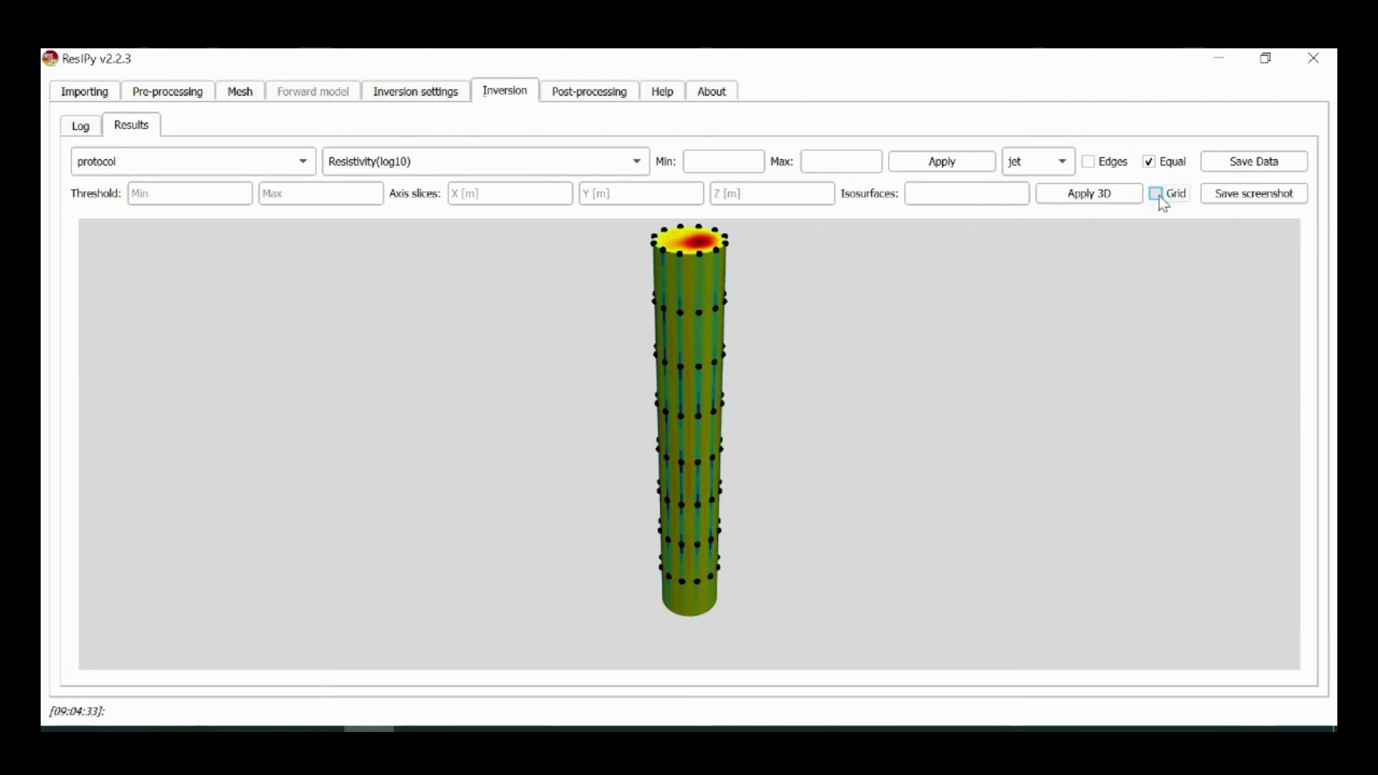
{"action": "left_click", "coordinate": [1157, 195]}
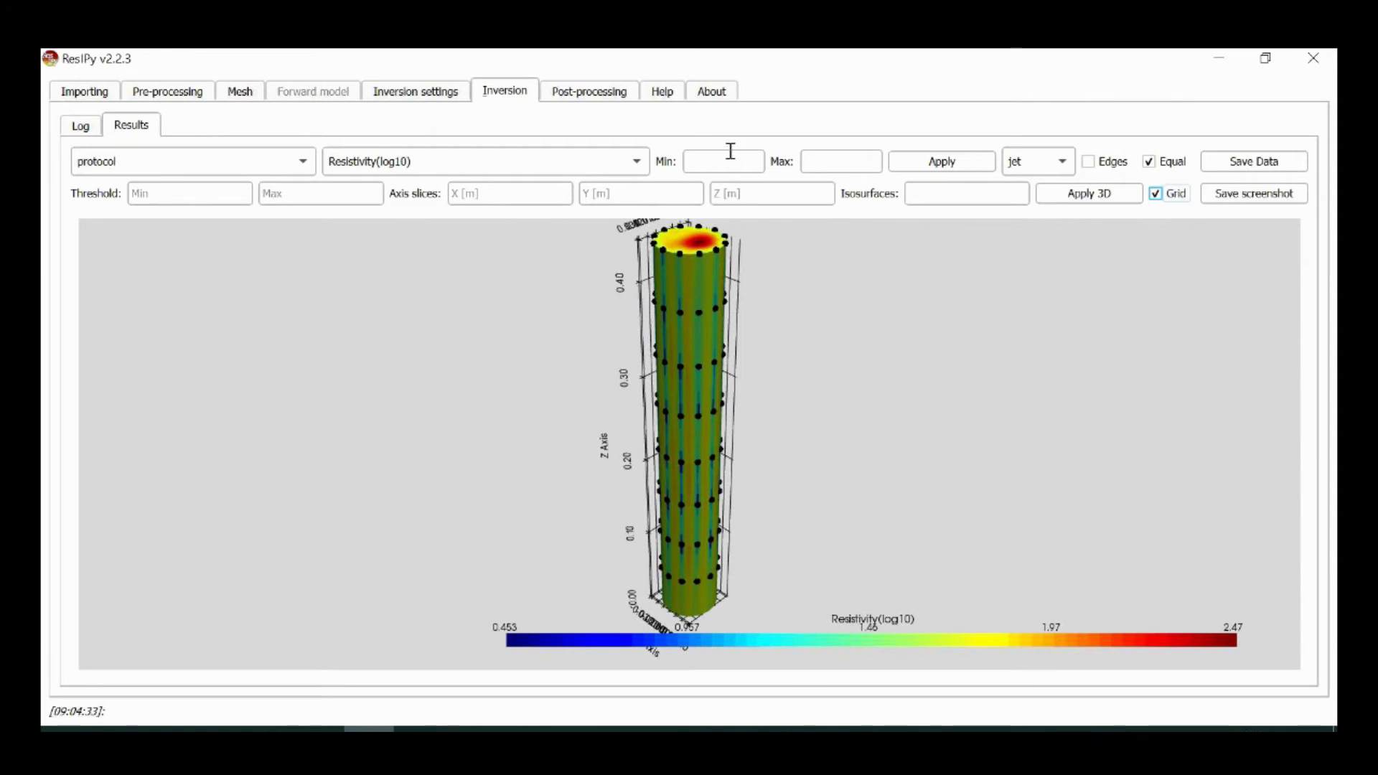
{"action": "left_click", "coordinate": [764, 192]}
{"action": "type", "text": "0.4"}
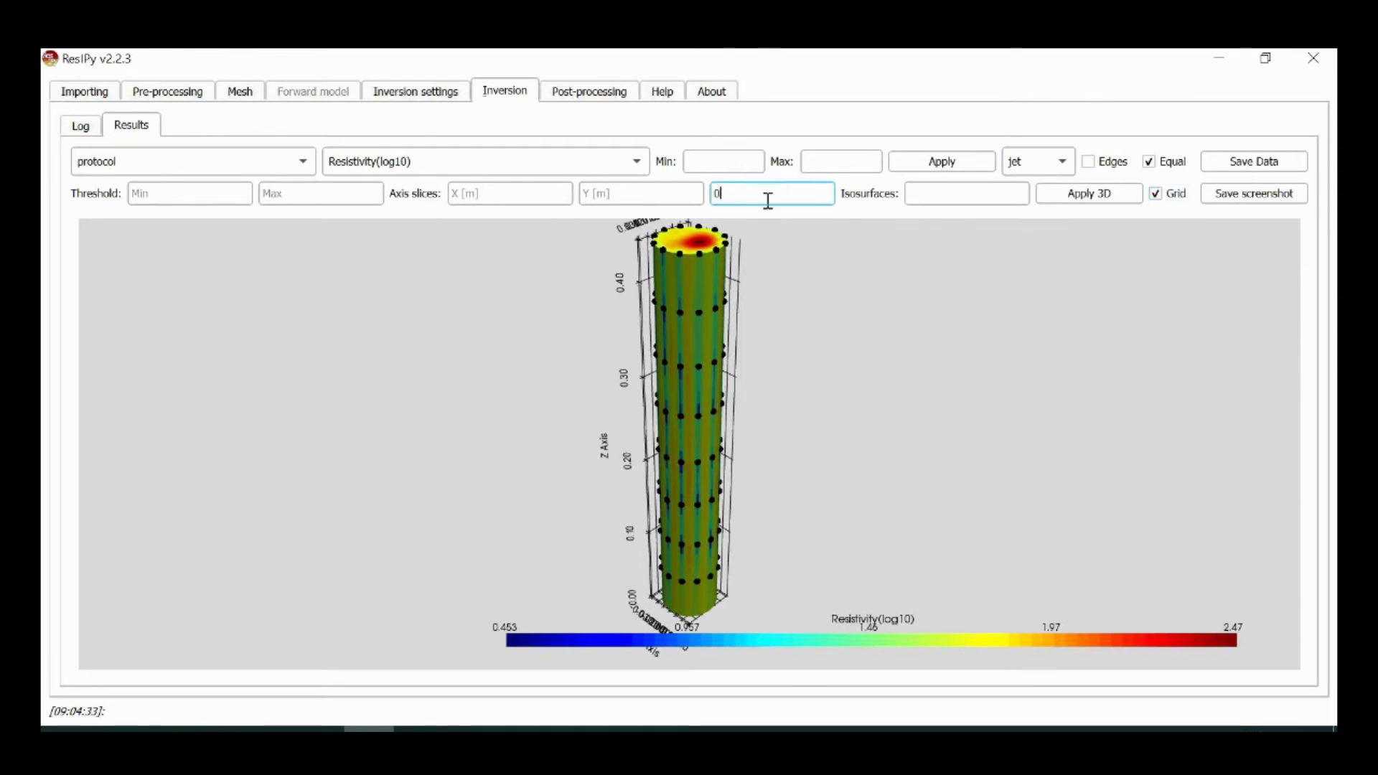
{"action": "left_click", "coordinate": [1110, 192]}
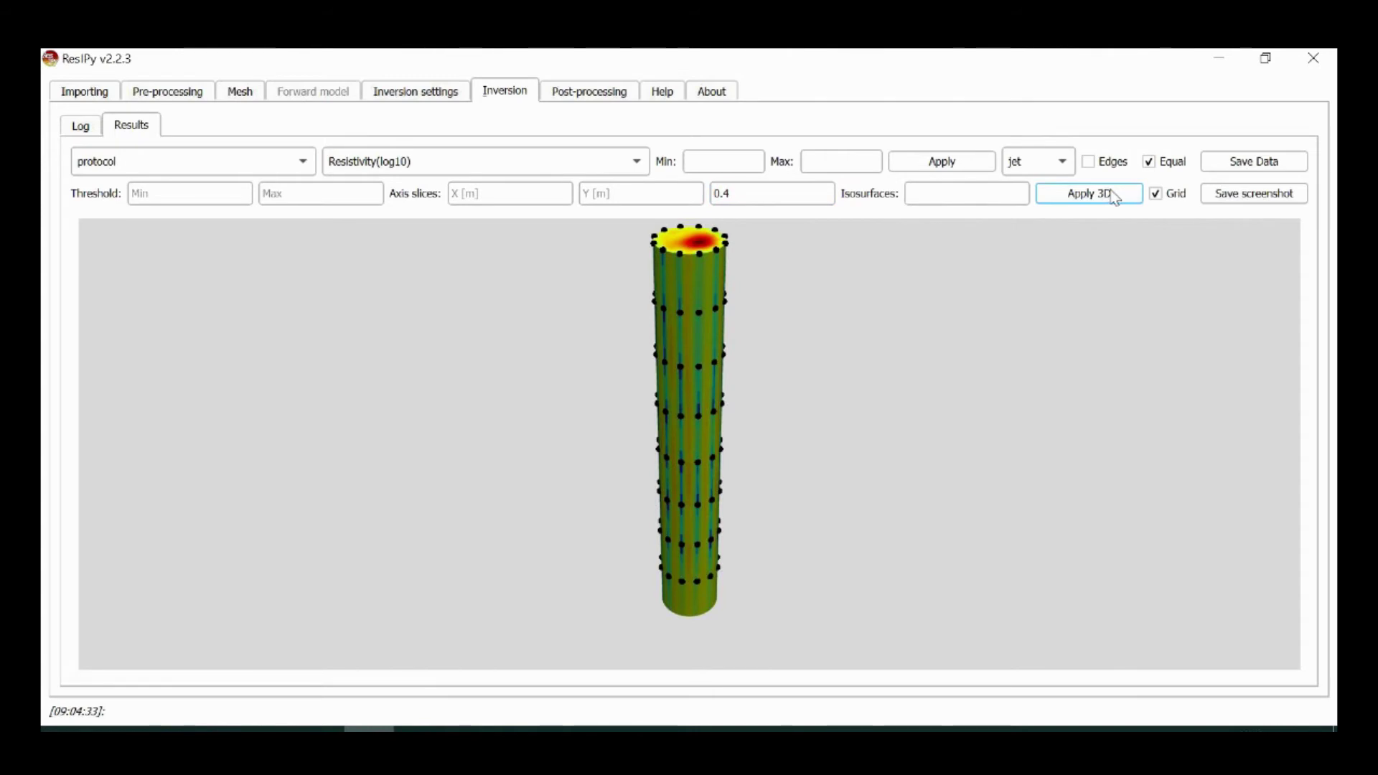
{"action": "left_click", "coordinate": [1114, 197]}
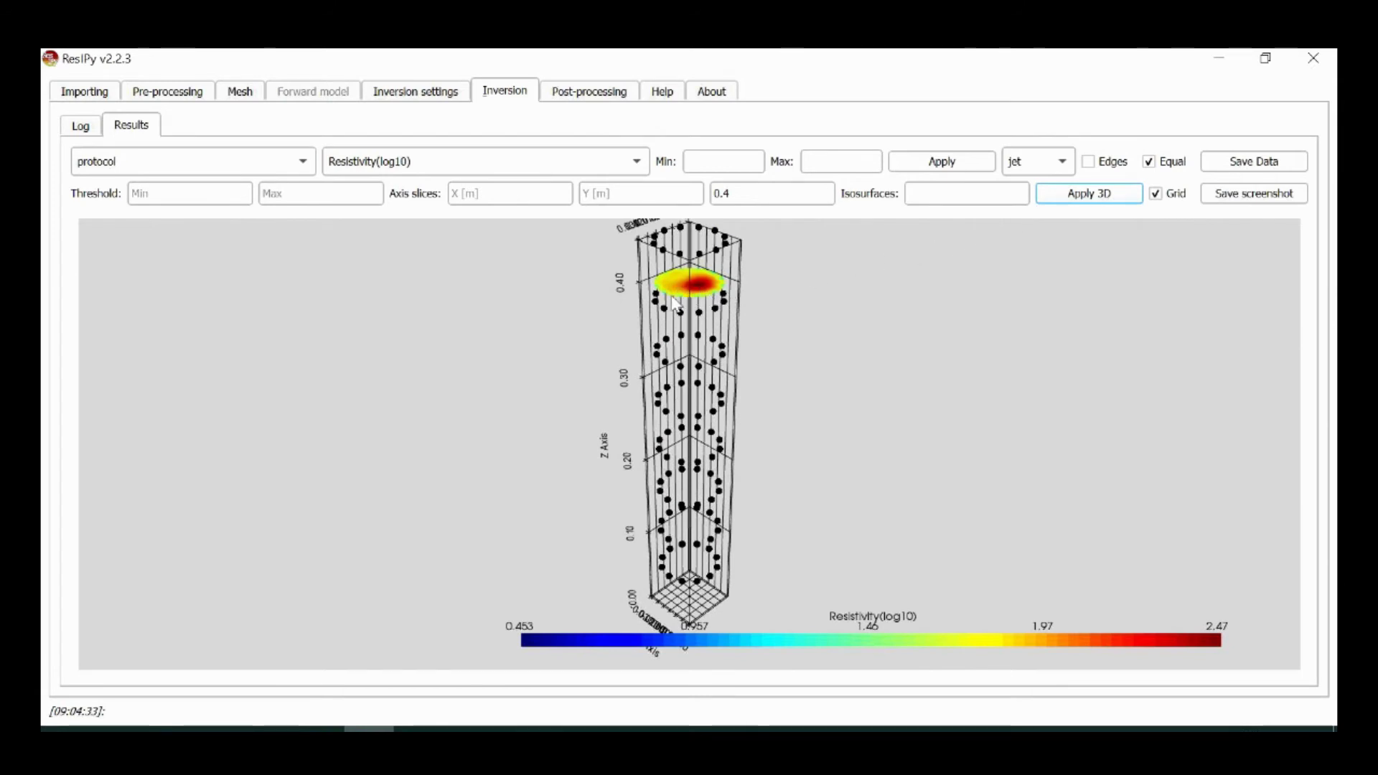
Add slices at X 0 and Y 0 alongside the Z 0.4 slice
{"action": "left_click", "coordinate": [521, 193]}
{"action": "type", "text": "0"}
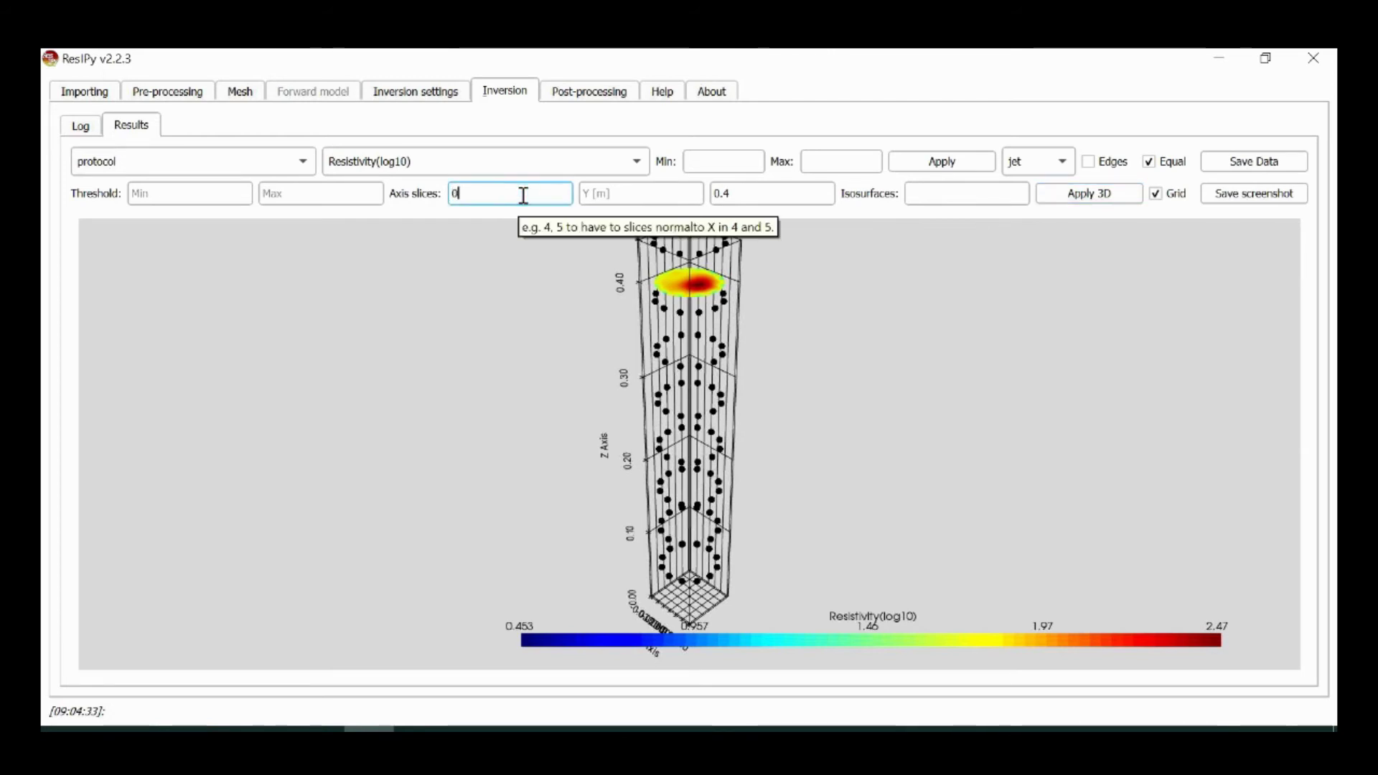
{"action": "left_click", "coordinate": [638, 199]}
{"action": "type", "text": "0"}
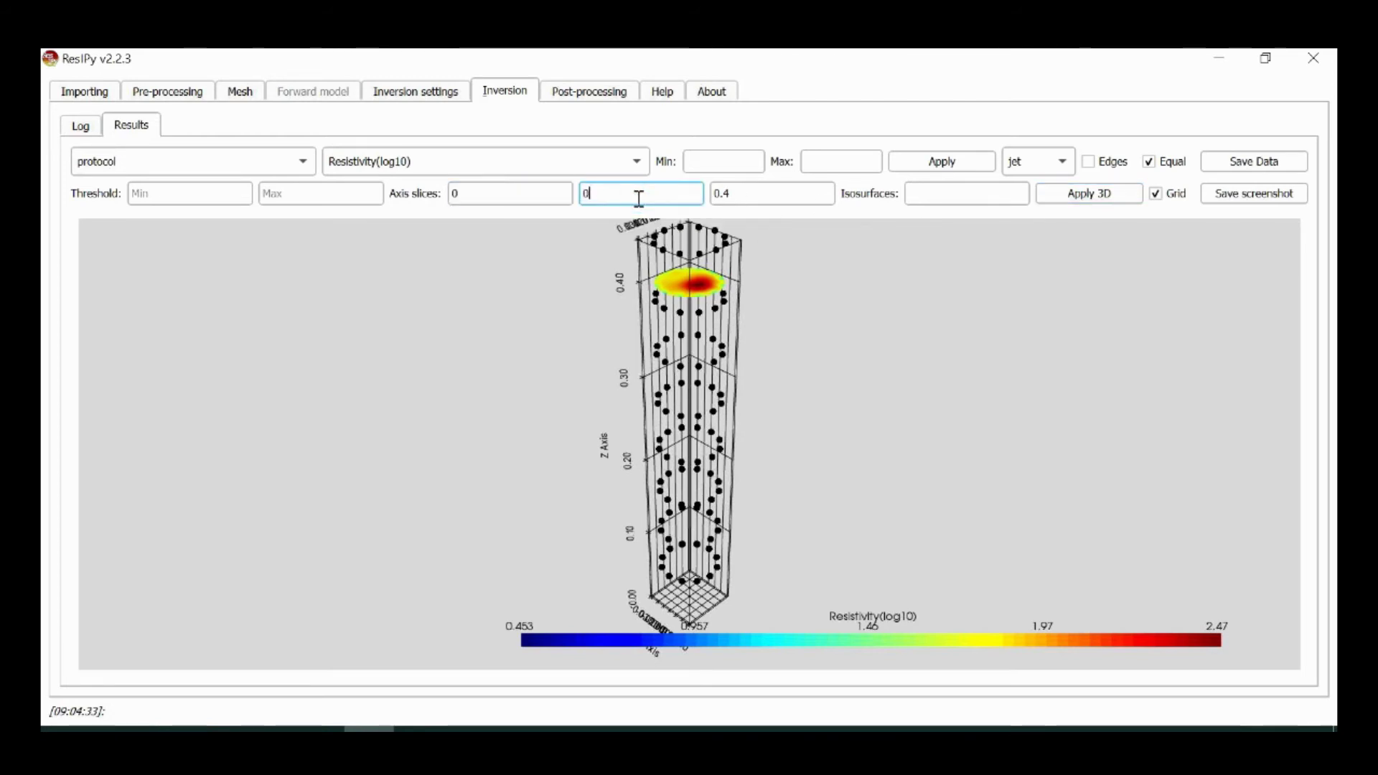
{"action": "left_click", "coordinate": [1096, 202]}
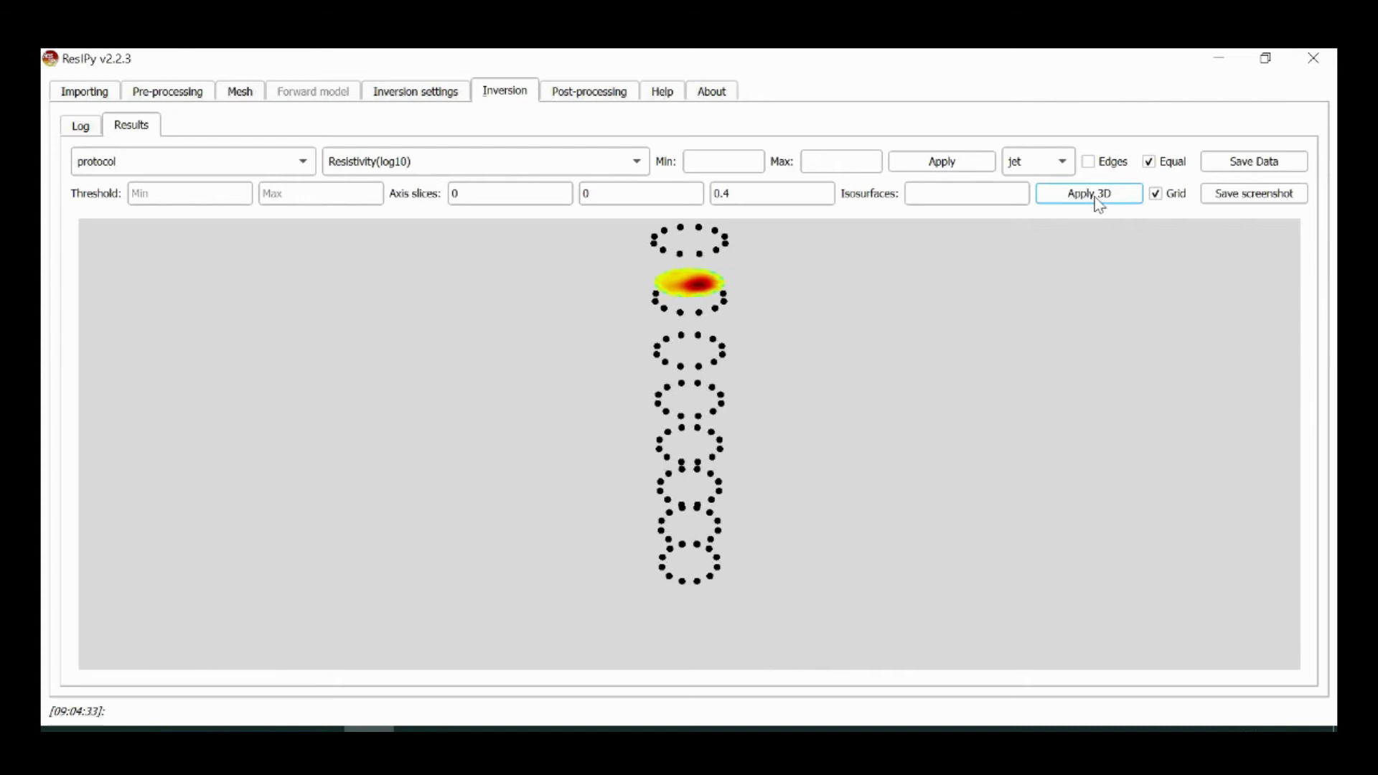
{"action": "left_click", "coordinate": [1089, 193]}
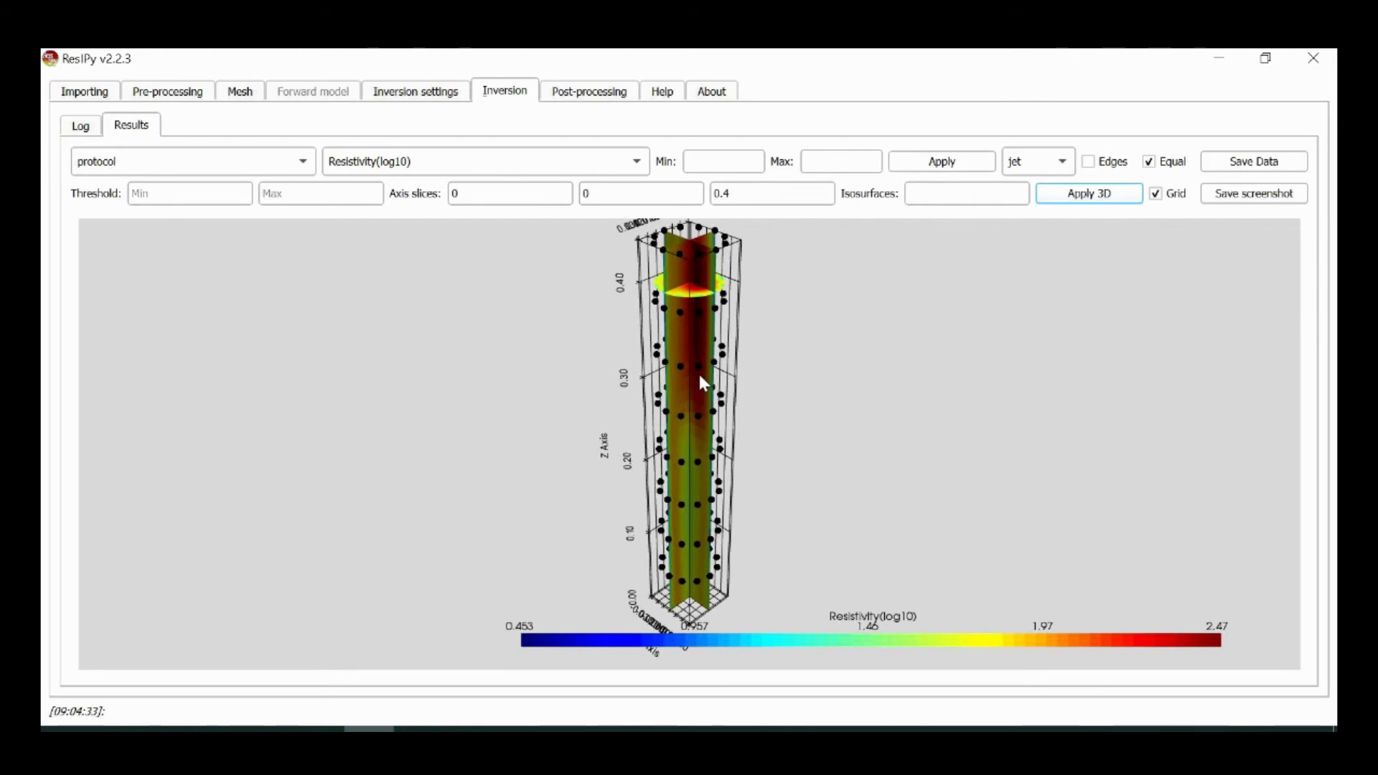
Clear the X, Y and Z axis slice values
{"action": "left_click_drag", "start_coordinate": [506, 195], "coordinate": [450, 195]}
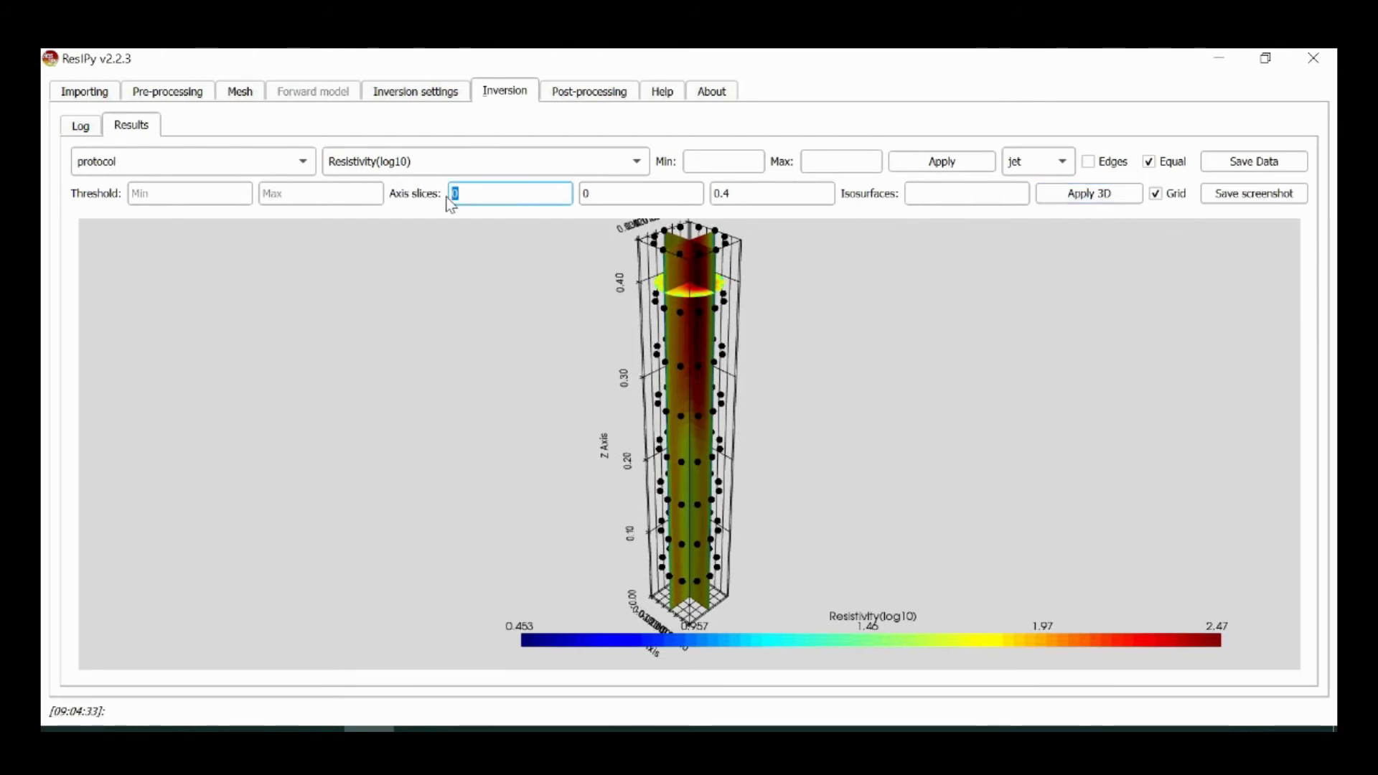
{"action": "key", "text": "BackSpace"}
{"action": "left_click_drag", "start_coordinate": [675, 195], "coordinate": [636, 209]}
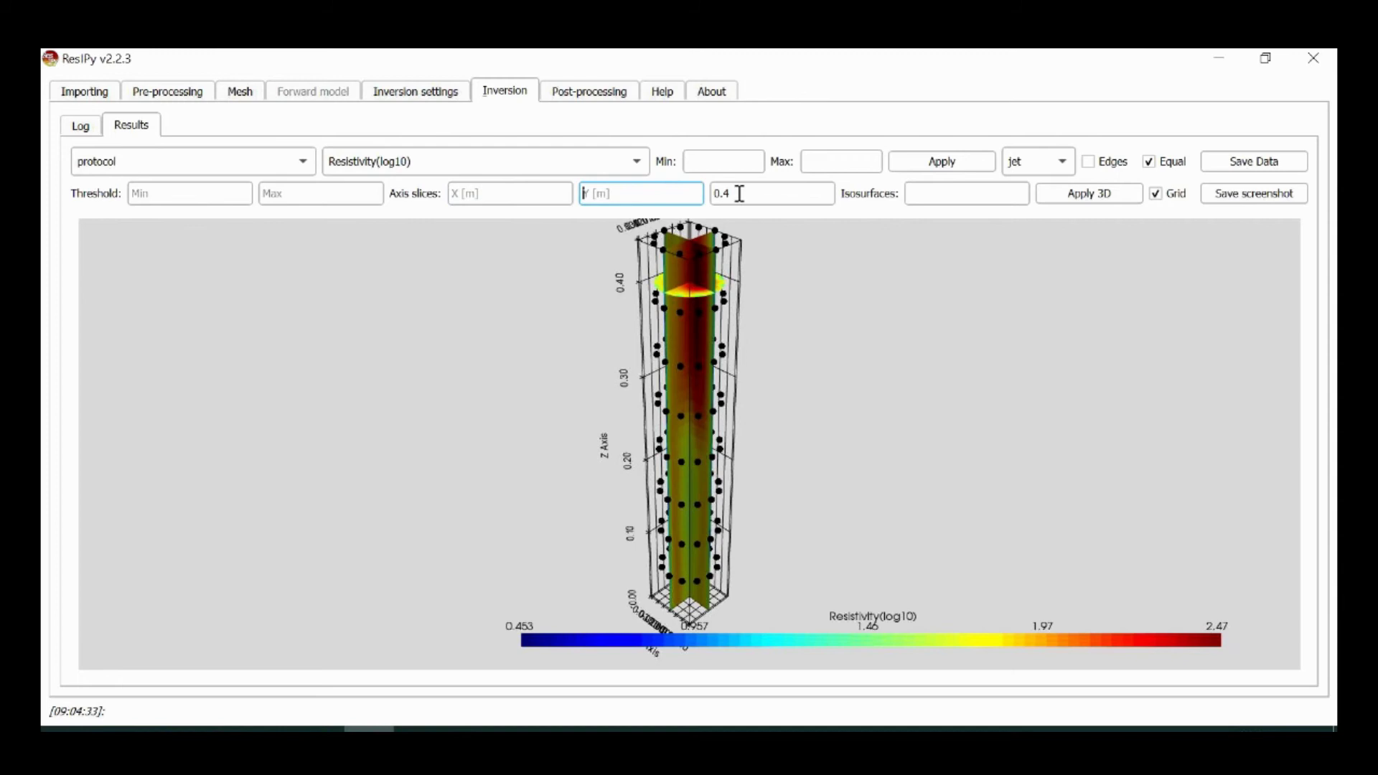
{"action": "left_click", "coordinate": [739, 194]}
{"action": "key", "text": "BackSpace"}
{"action": "key", "text": "BackSpace"}
{"action": "key", "text": "BackSpace"}
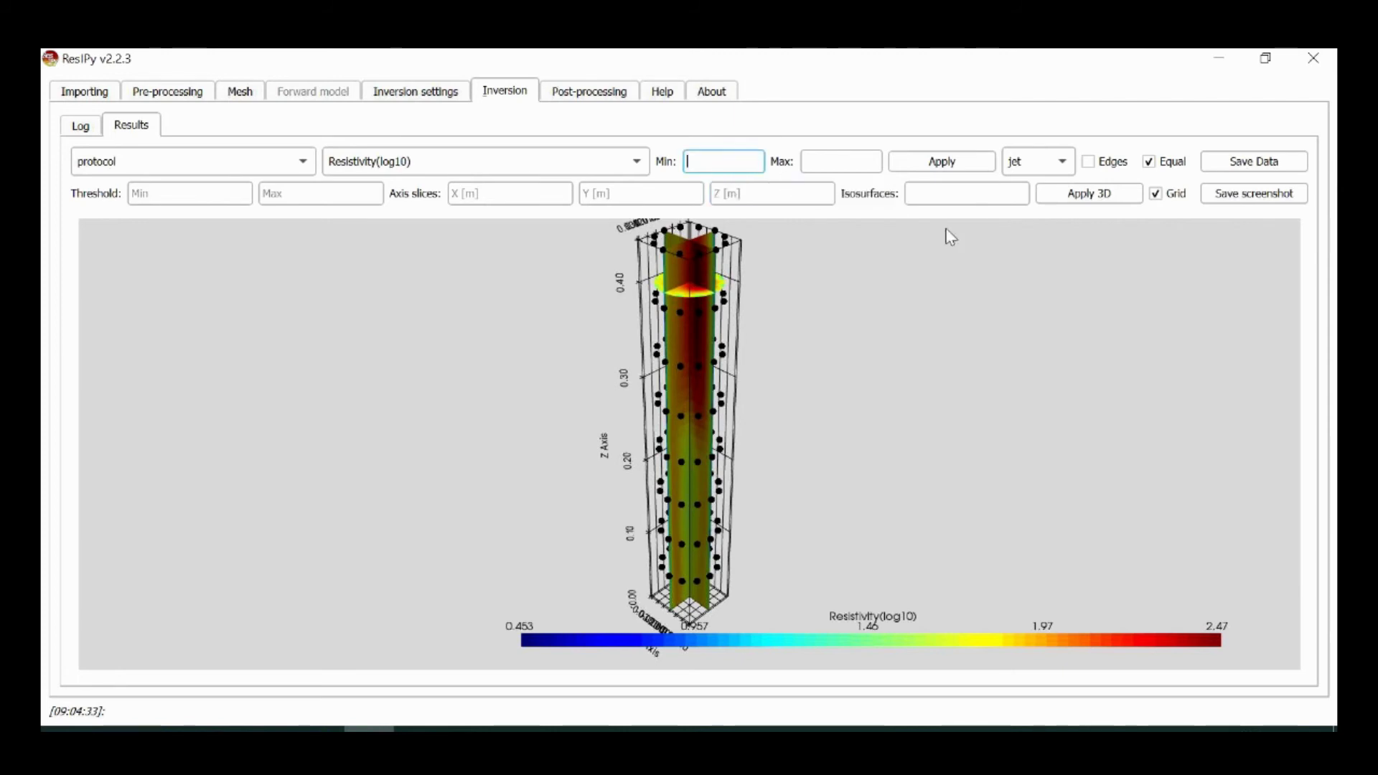
Render an isosurface at log10 resistivity 2 and tilt the view to inspect it
{"action": "left_click", "coordinate": [965, 198]}
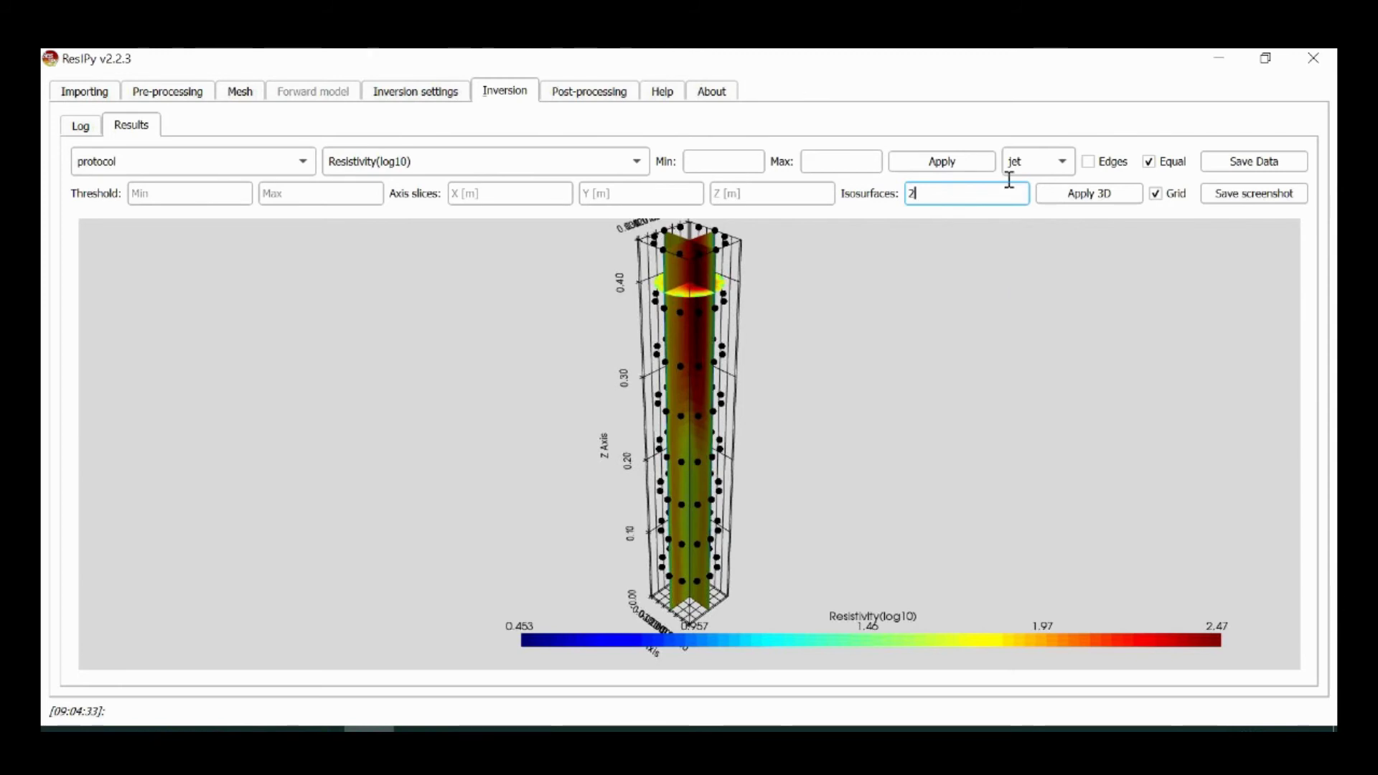
{"action": "left_click", "coordinate": [1089, 195]}
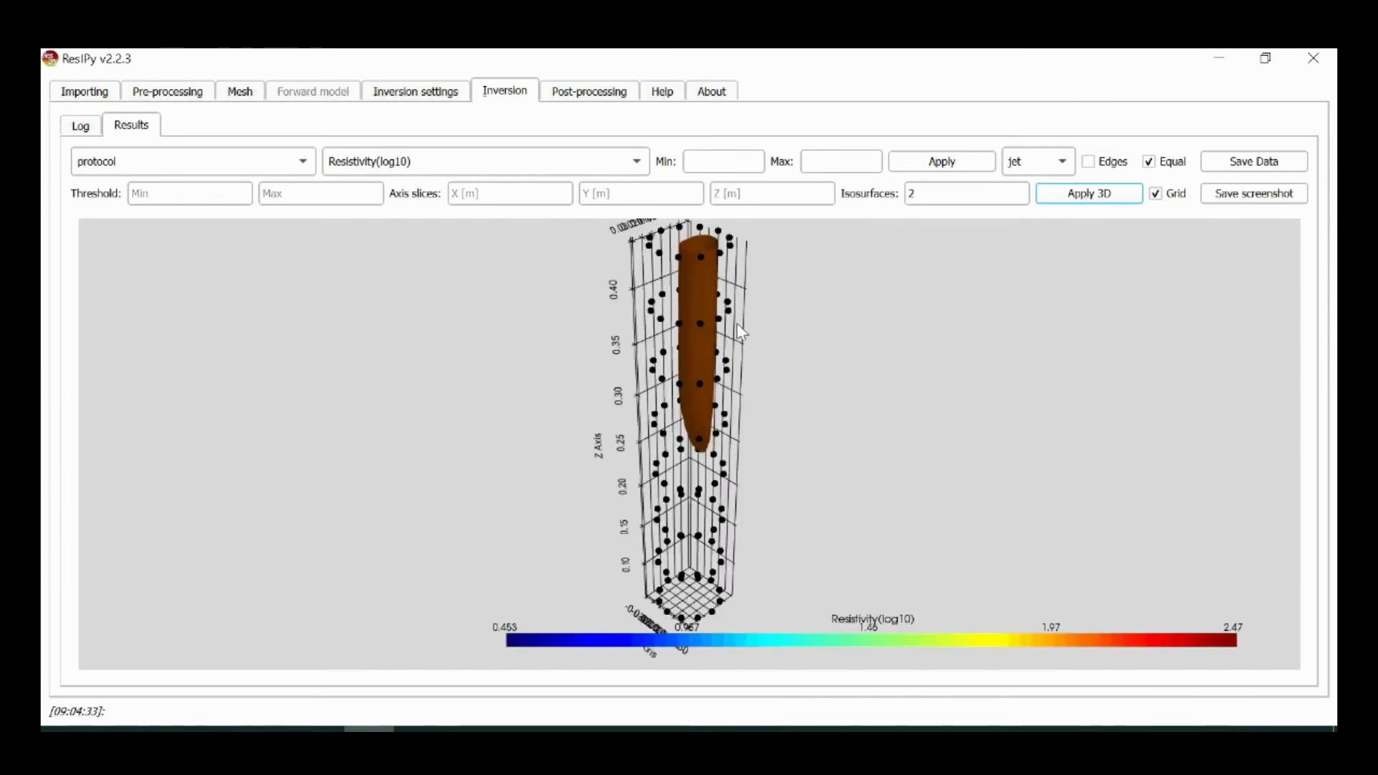
{"action": "left_click_drag", "start_coordinate": [729, 323], "coordinate": [728, 412]}
{"action": "scroll", "coordinate": [696, 515], "scroll_direction": "up", "scroll_amount": 5}
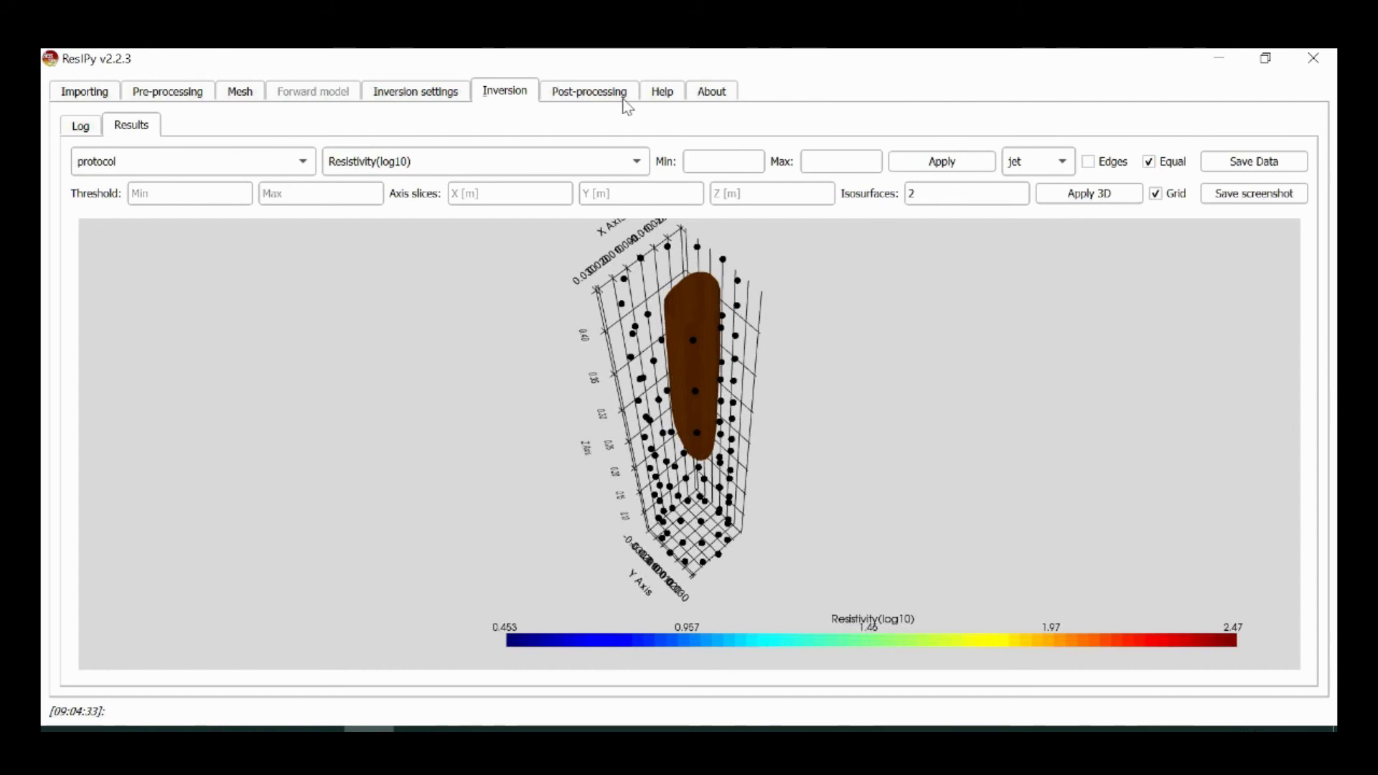
Show the Post-processing plot of normalised inversion errors against the ±3 limits
{"action": "left_click", "coordinate": [591, 94]}
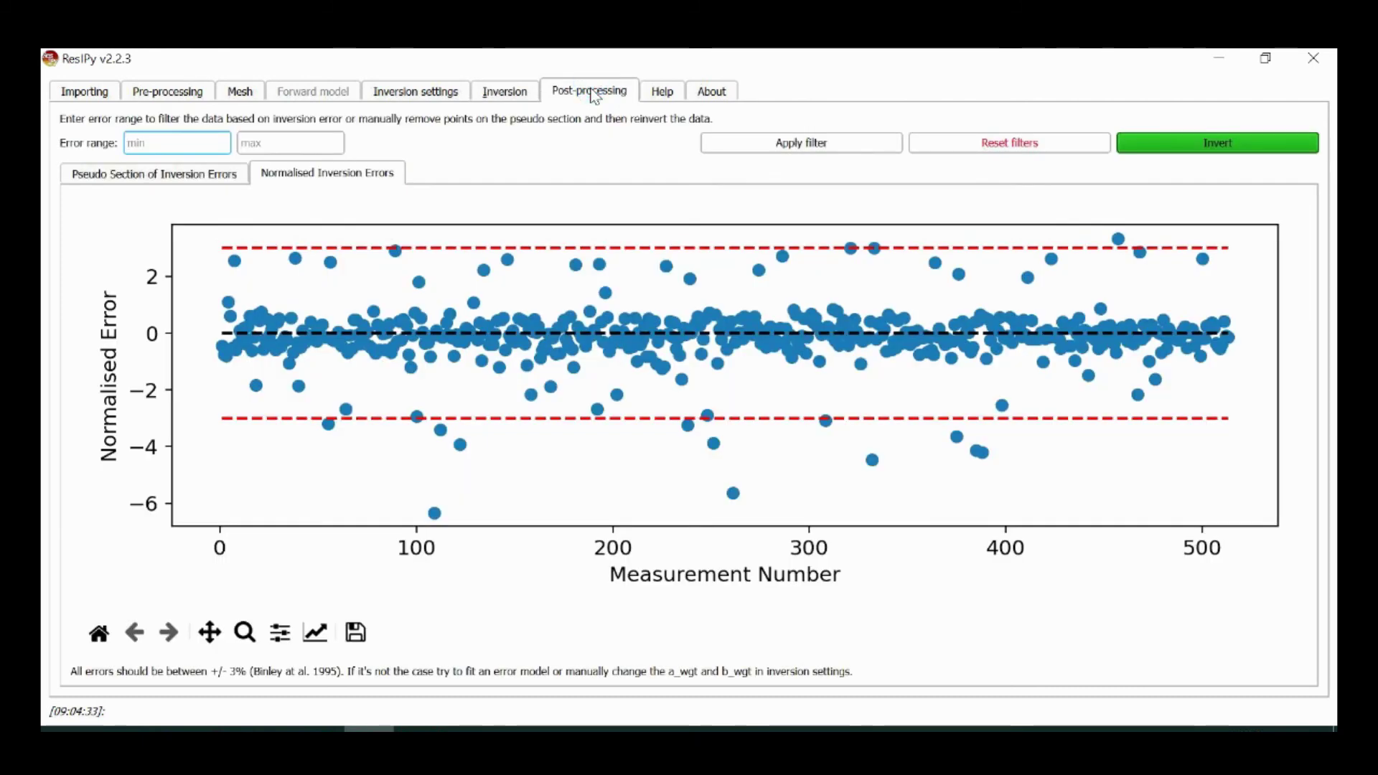